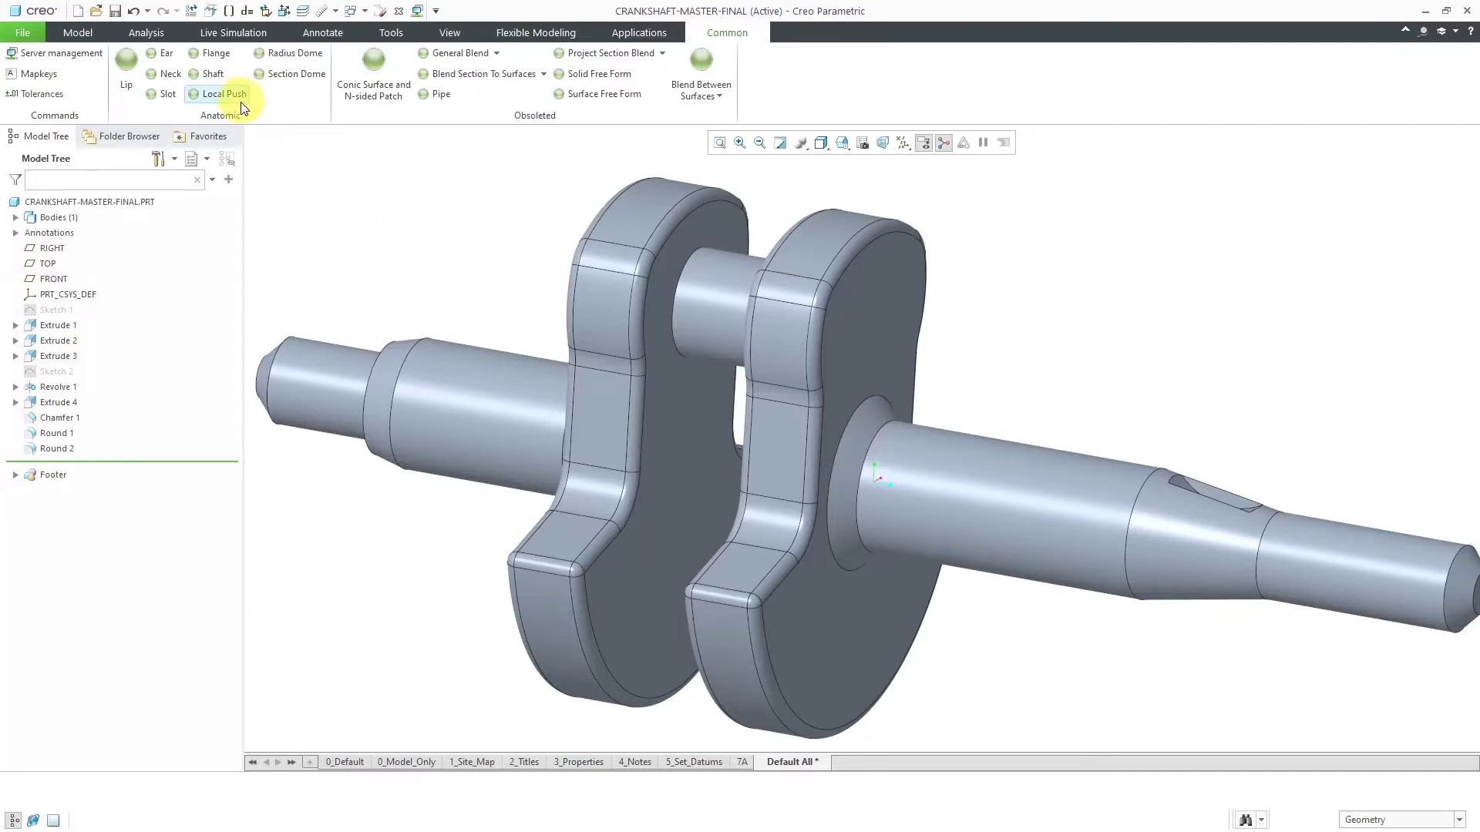
Inspect the allow_anatomic_features setting in Creo Options, then close without keeping changes.
{"action": "left_click", "coordinate": [29, 37]}
{"action": "left_click", "coordinate": [81, 384]}
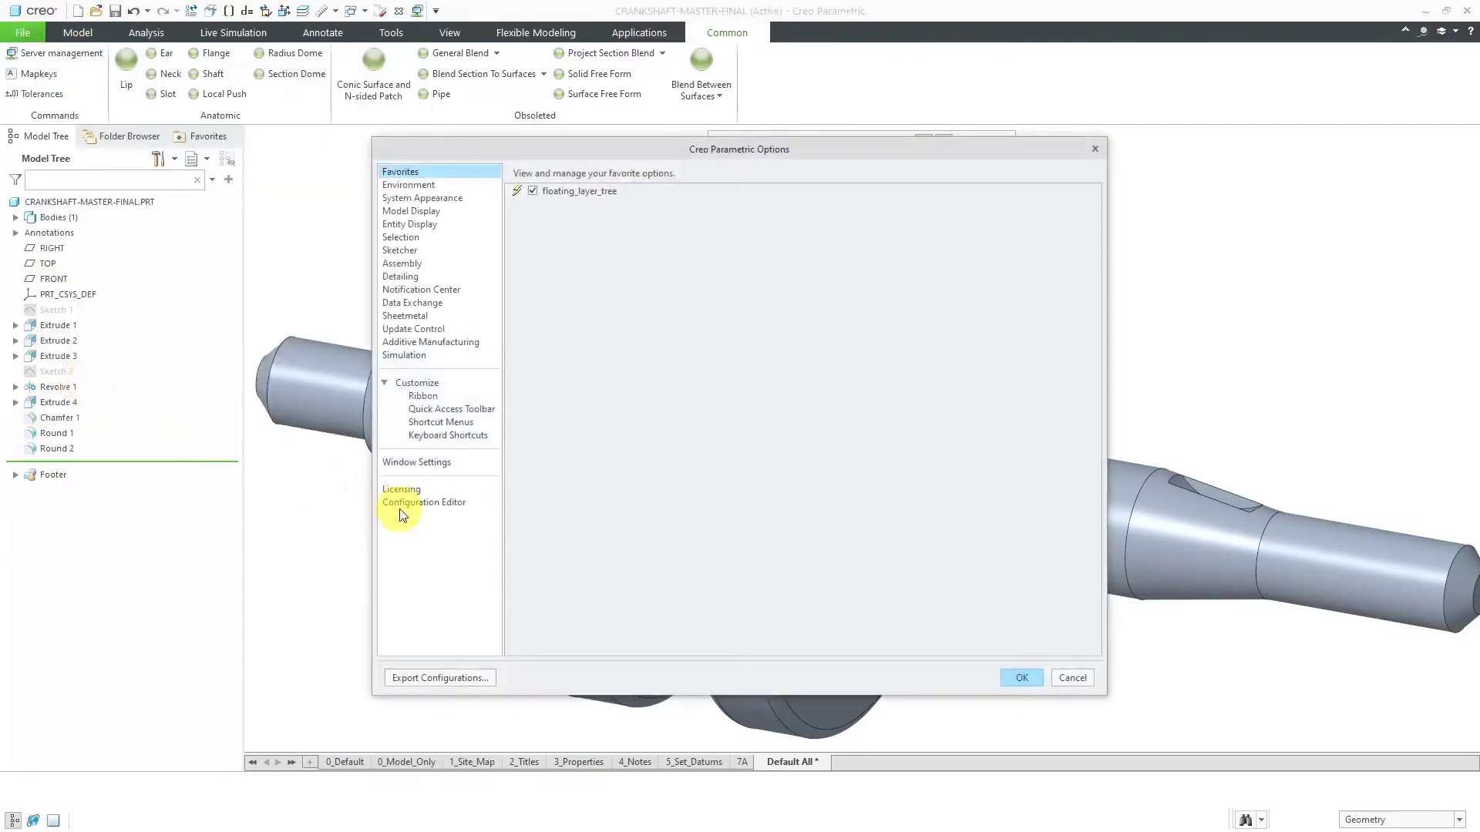
{"action": "left_click", "coordinate": [407, 507]}
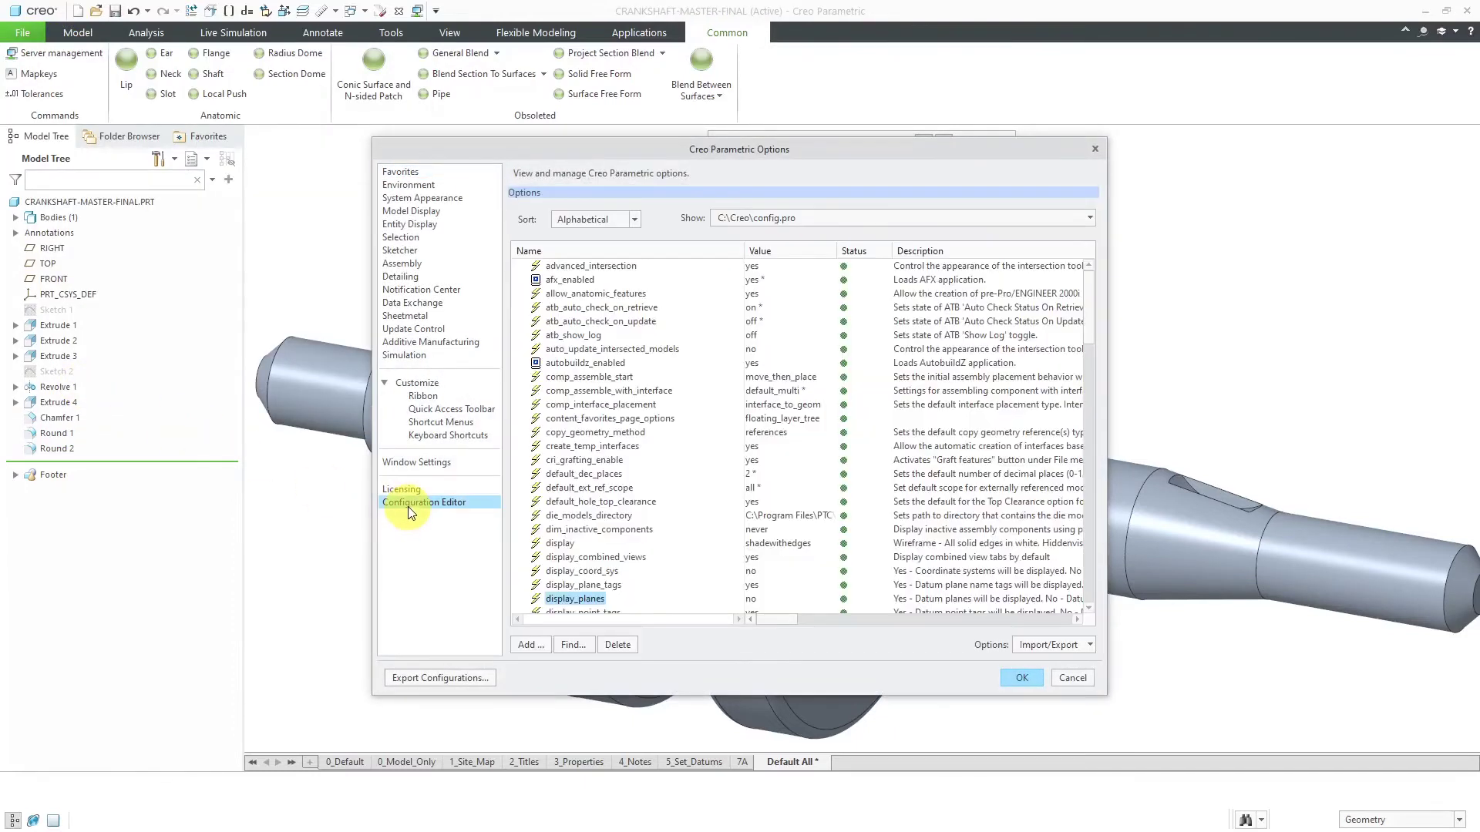
{"action": "left_click", "coordinate": [631, 294]}
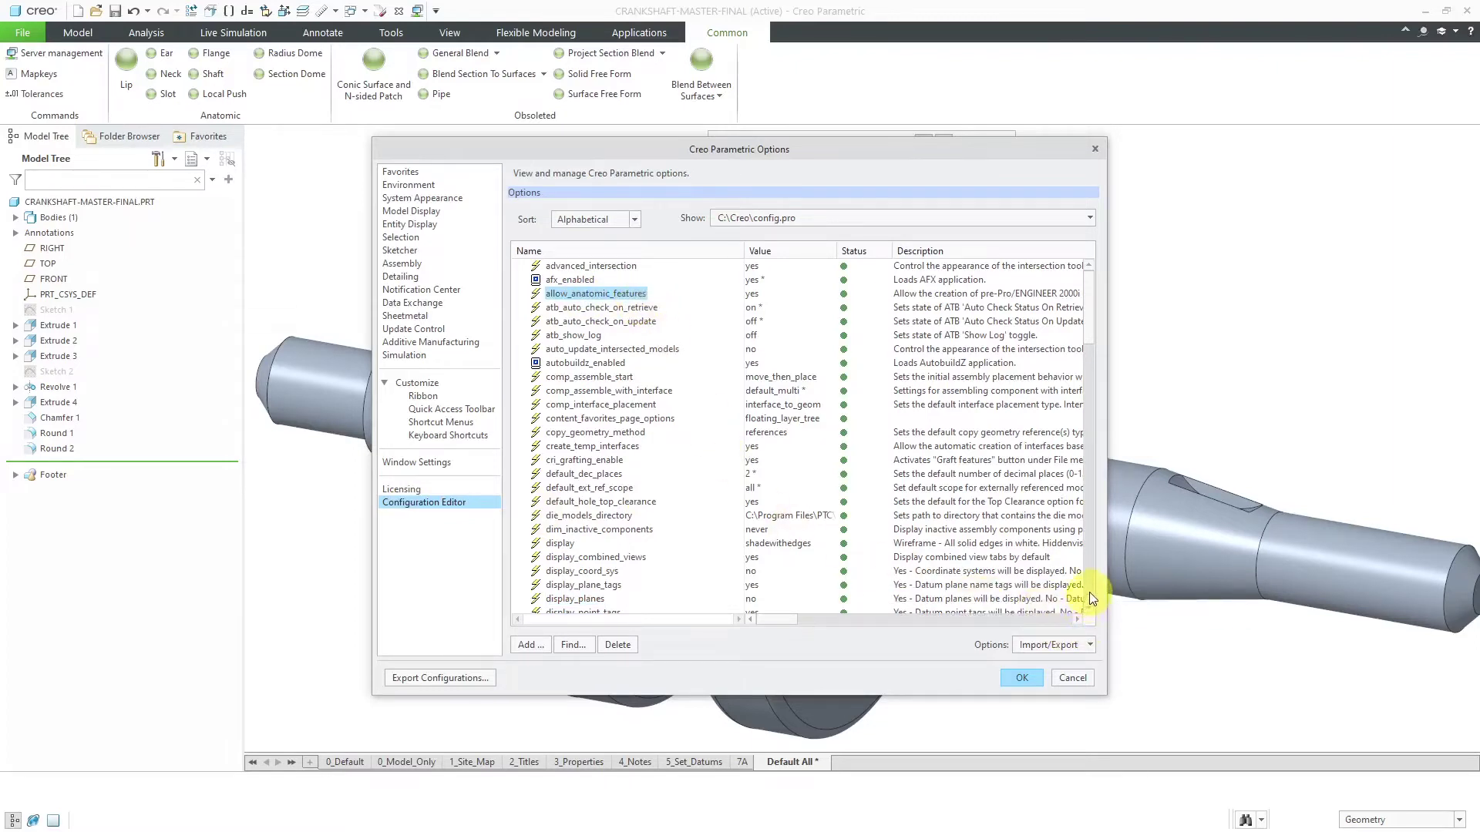
{"action": "left_click", "coordinate": [1089, 593]}
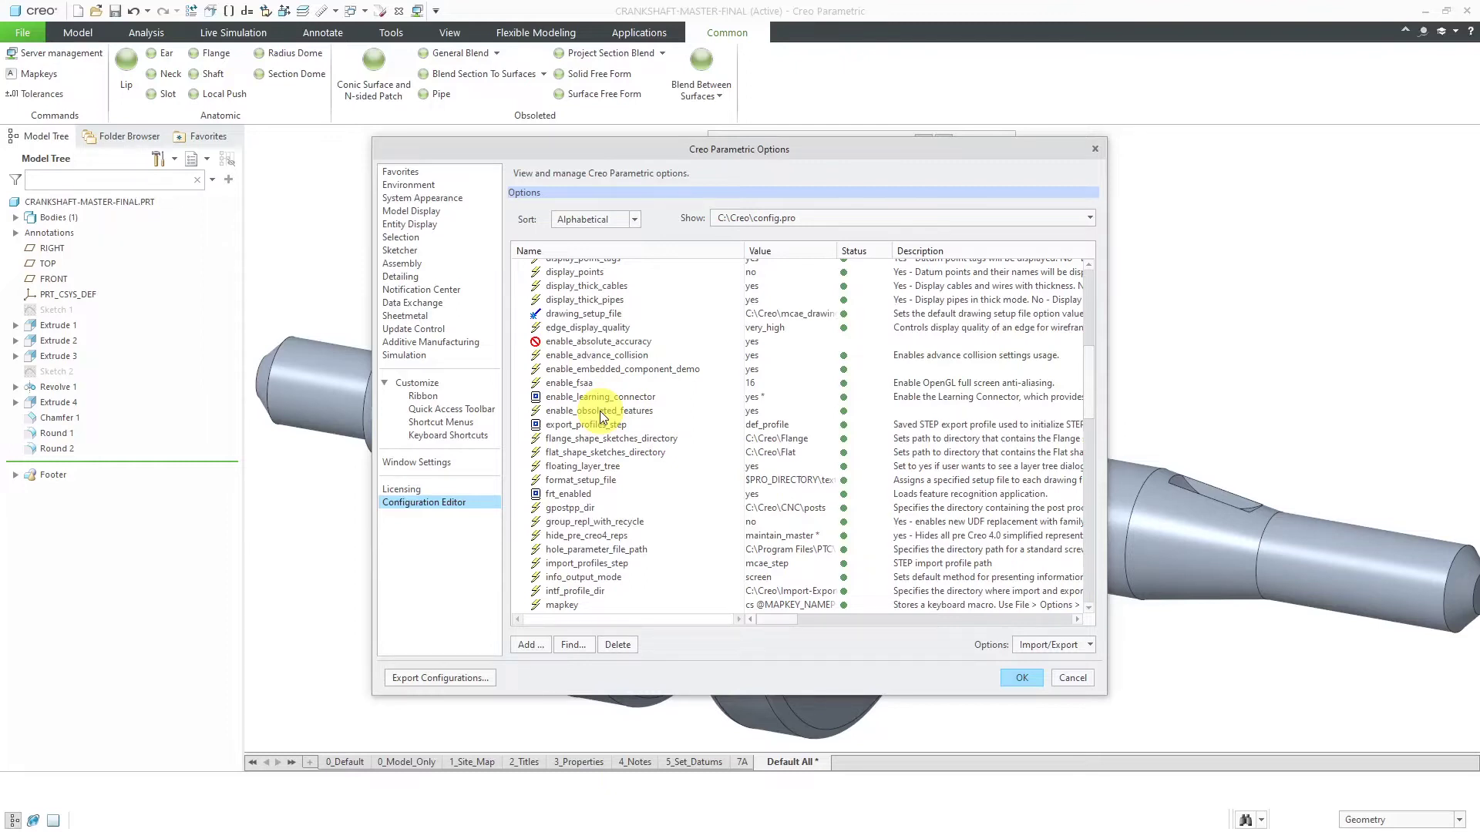
{"action": "left_click", "coordinate": [1075, 681]}
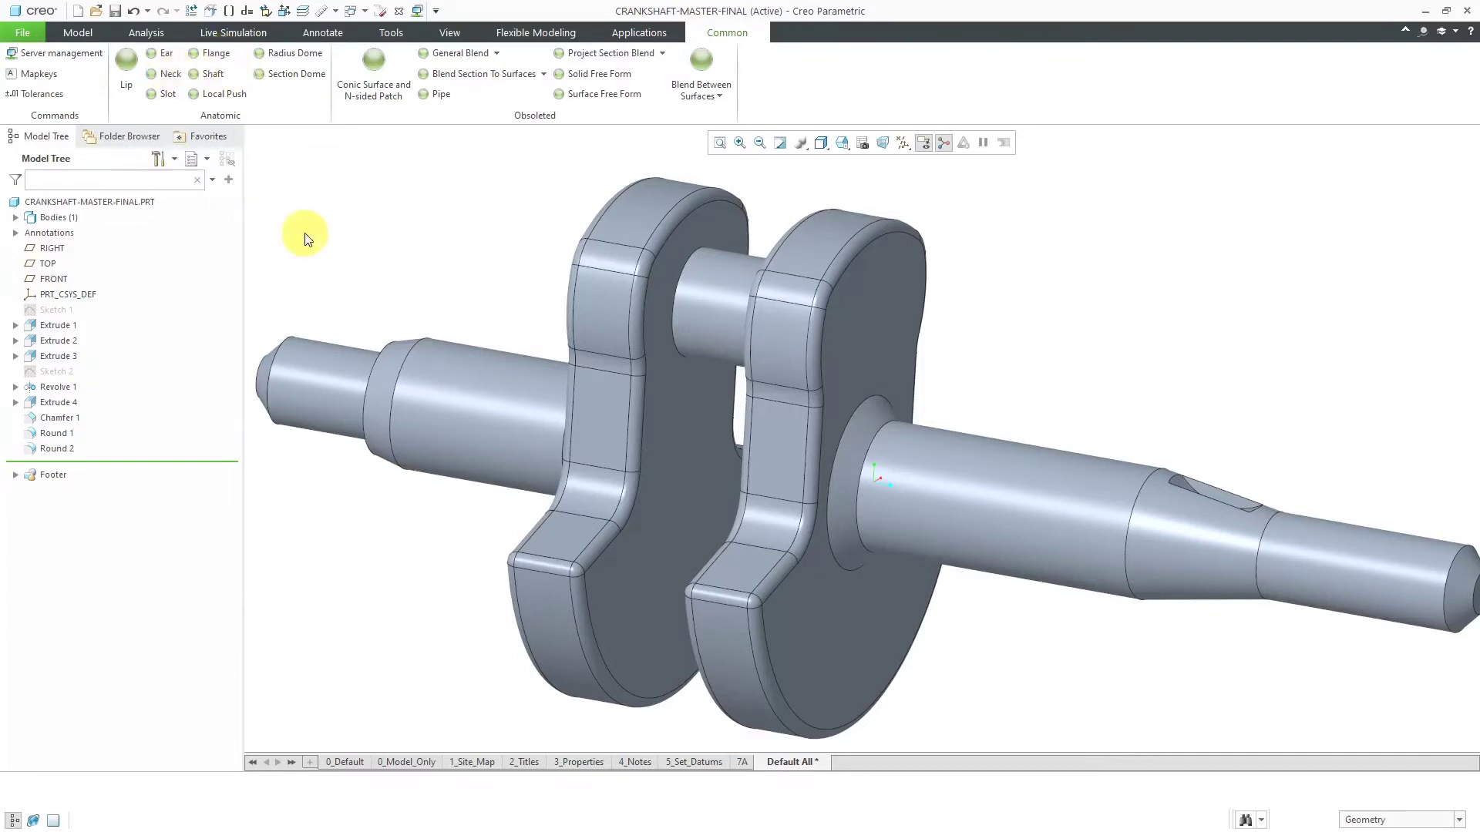
Start a one-sided Neck, show datum planes, and pick RIGHT as the sketching plane.
{"action": "left_click", "coordinate": [171, 77]}
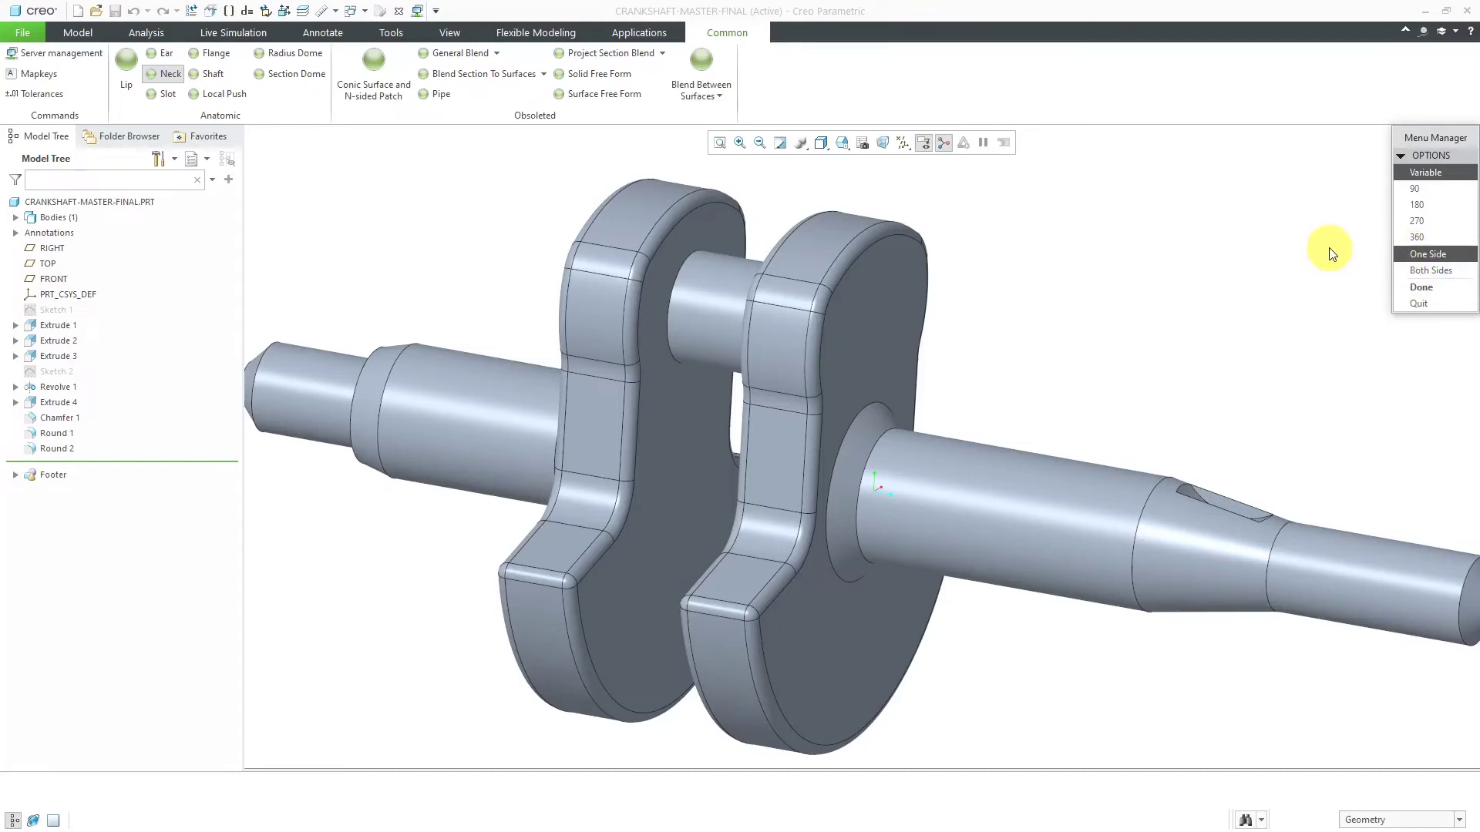
{"action": "left_click", "coordinate": [1418, 287]}
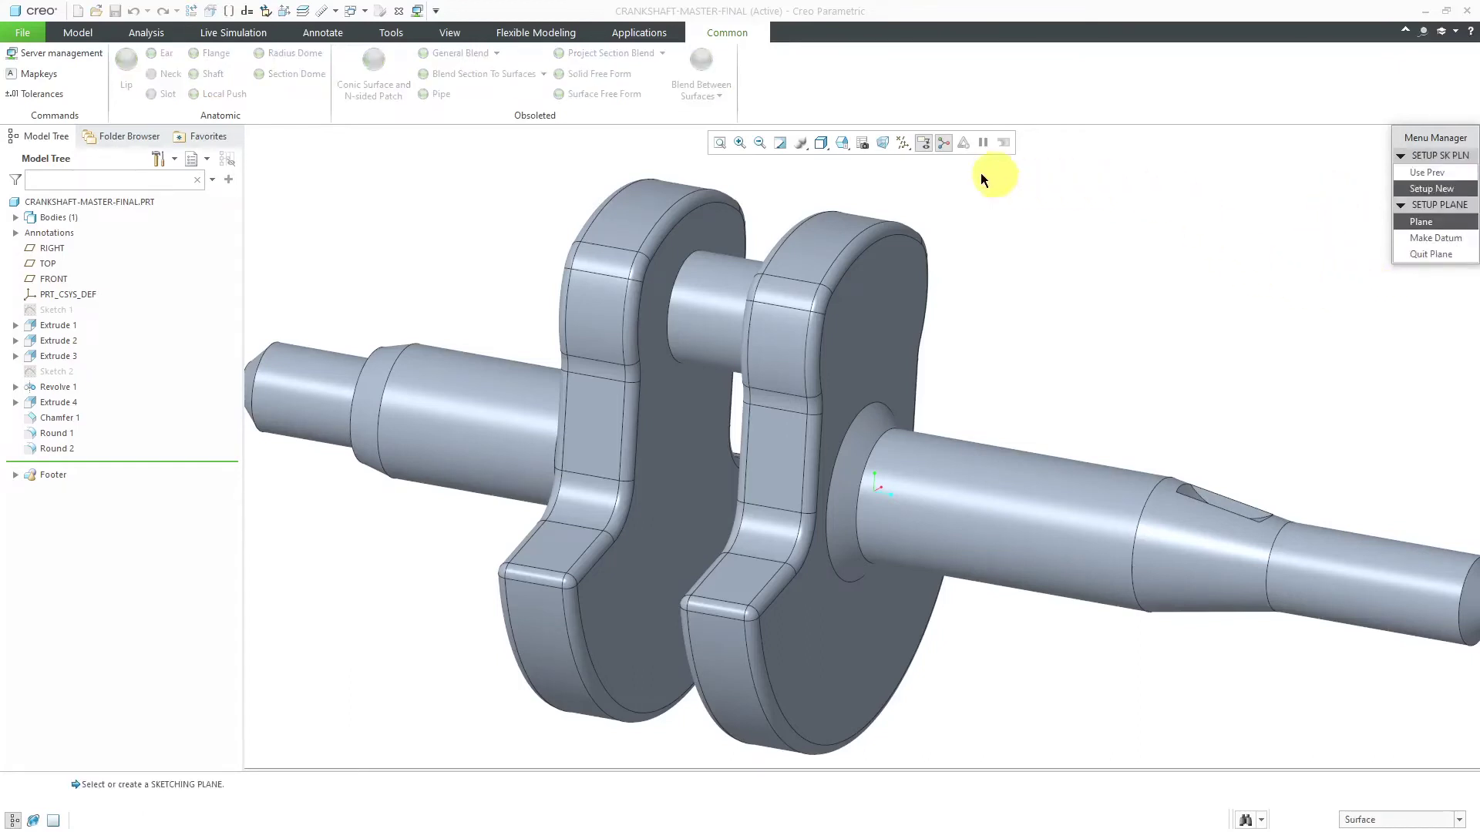
{"action": "left_click", "coordinate": [903, 145]}
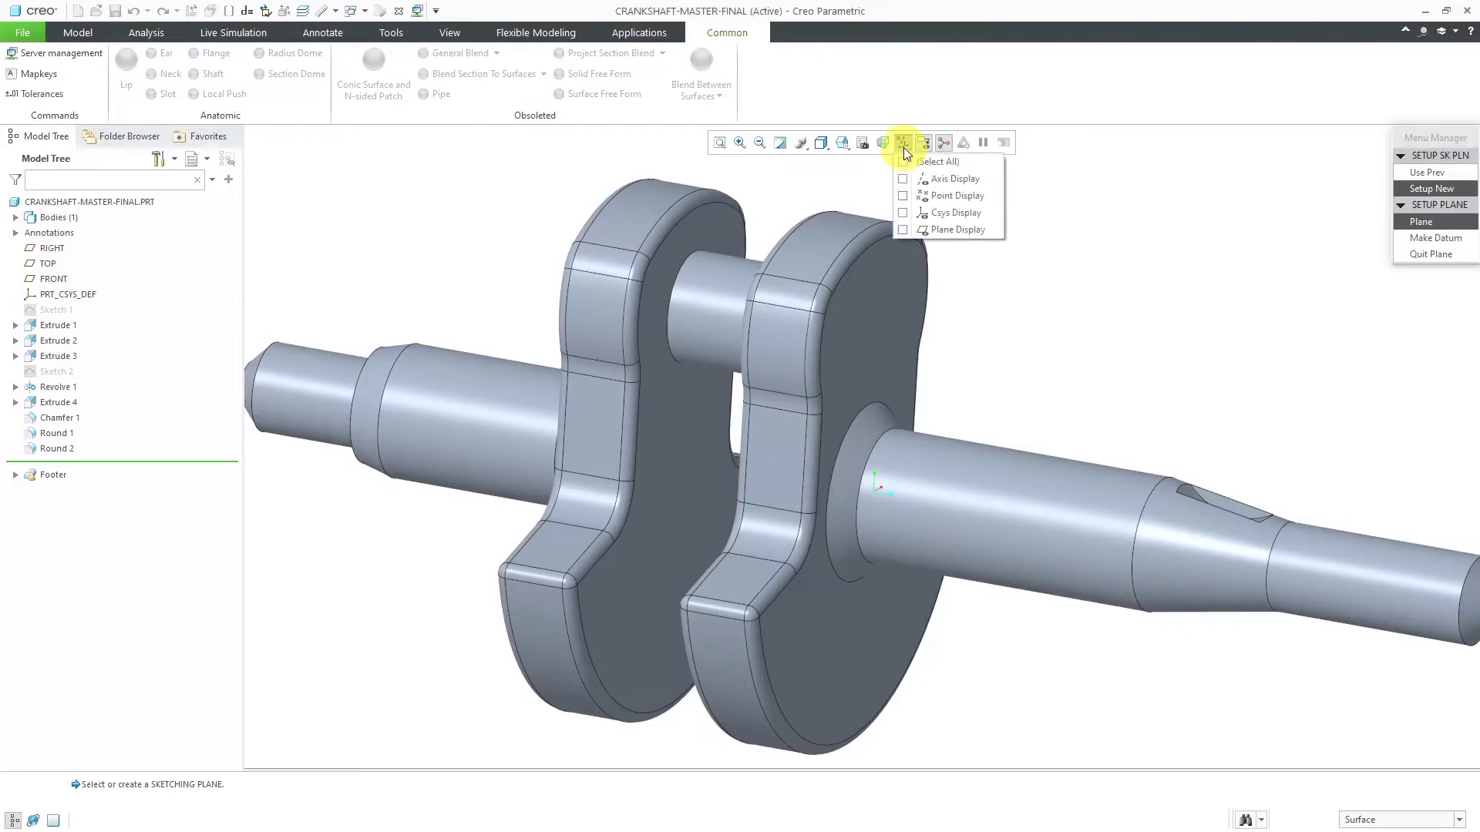
{"action": "left_click", "coordinate": [972, 232]}
{"action": "left_click", "coordinate": [1098, 223]}
{"action": "scroll", "coordinate": [714, 321], "scroll_direction": "down", "scroll_amount": 3}
{"action": "left_click", "coordinate": [914, 334]}
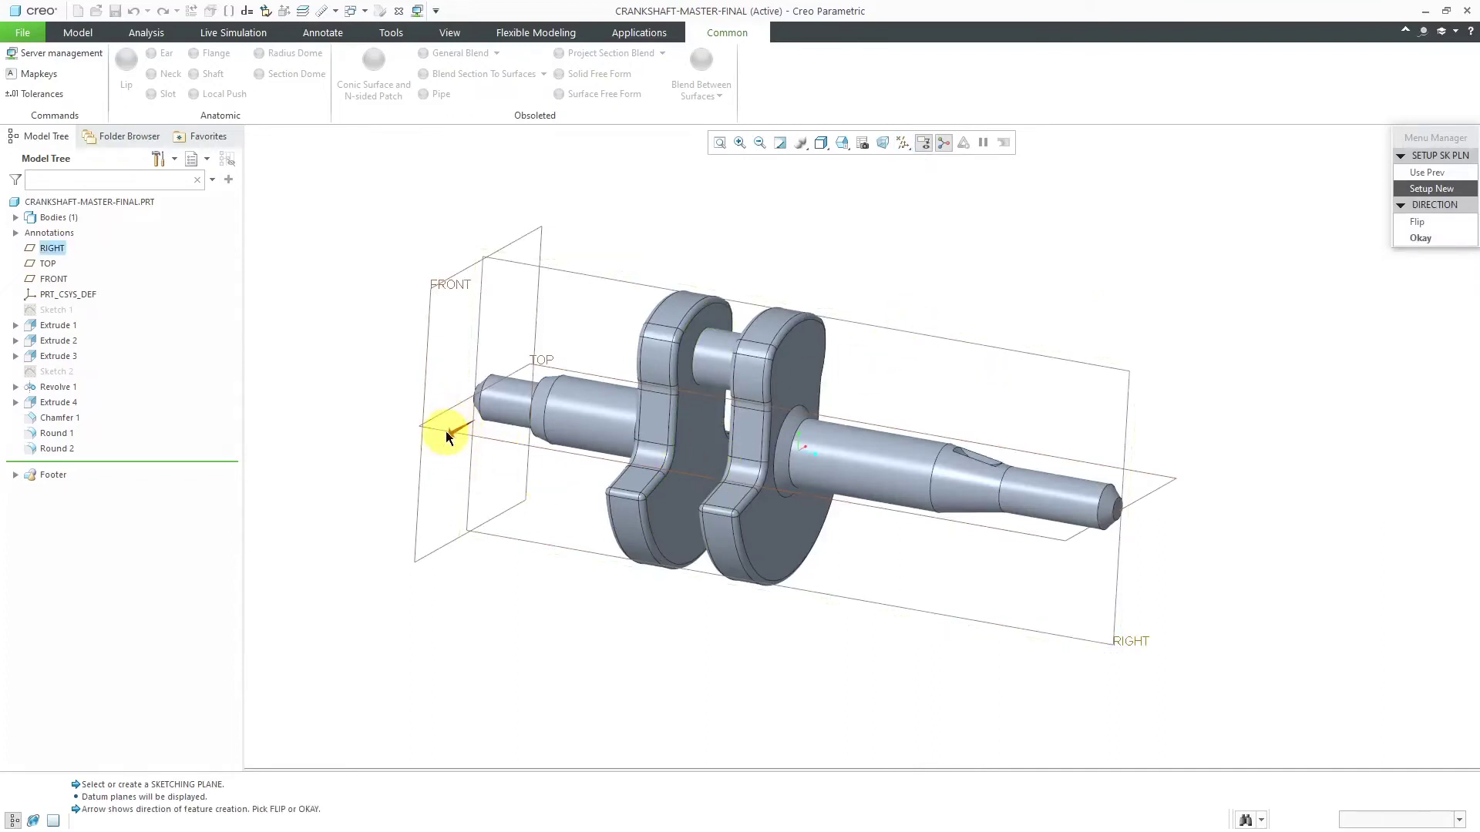
Accept the default creation direction for the Neck on the RIGHT plane.
{"action": "left_click", "coordinate": [1418, 238]}
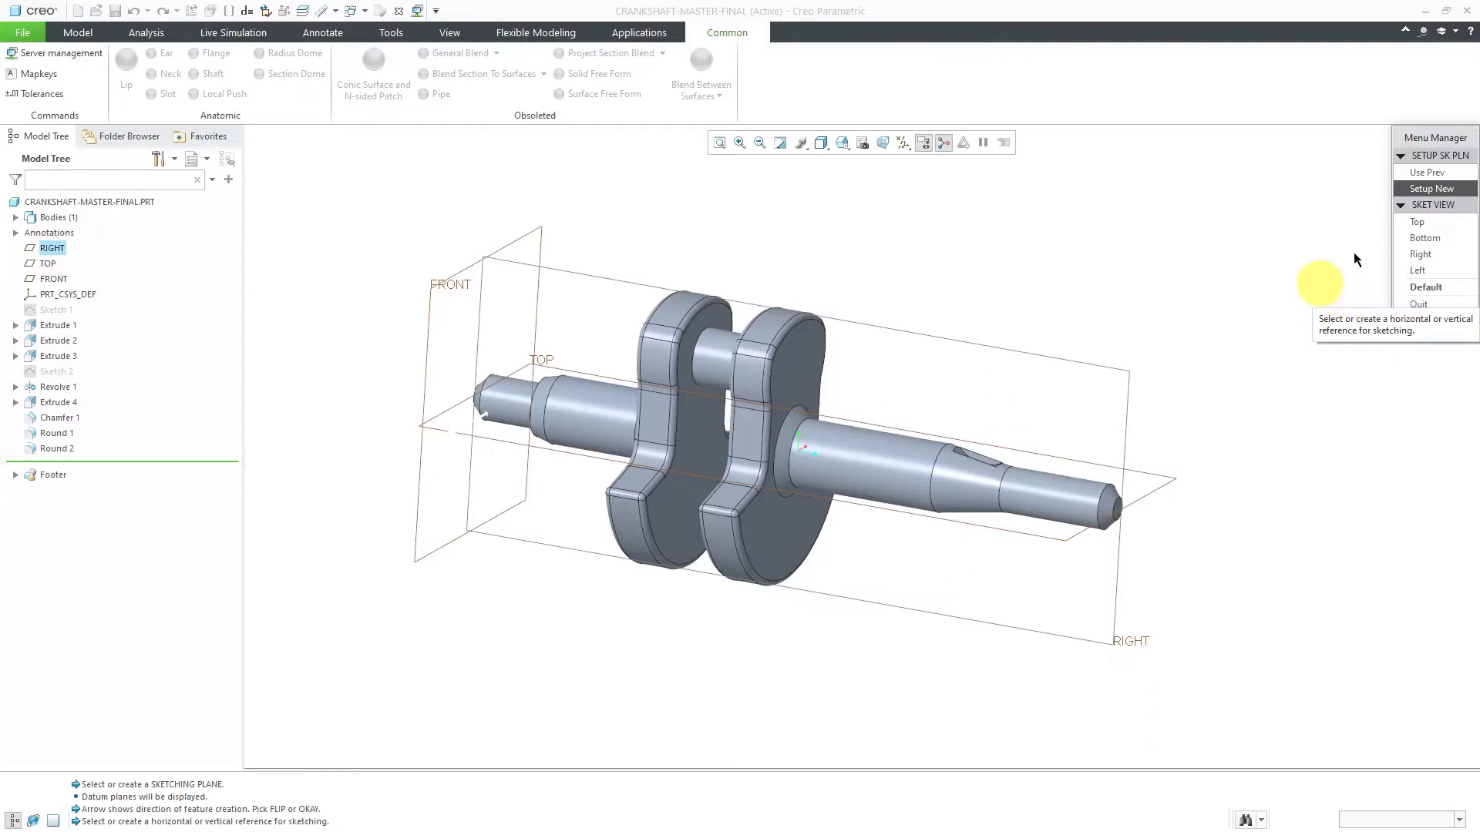
Orient the sketch to TOP and reference the web face and shaft silhouette, removing TOP and FRONT.
{"action": "left_click", "coordinate": [1409, 221]}
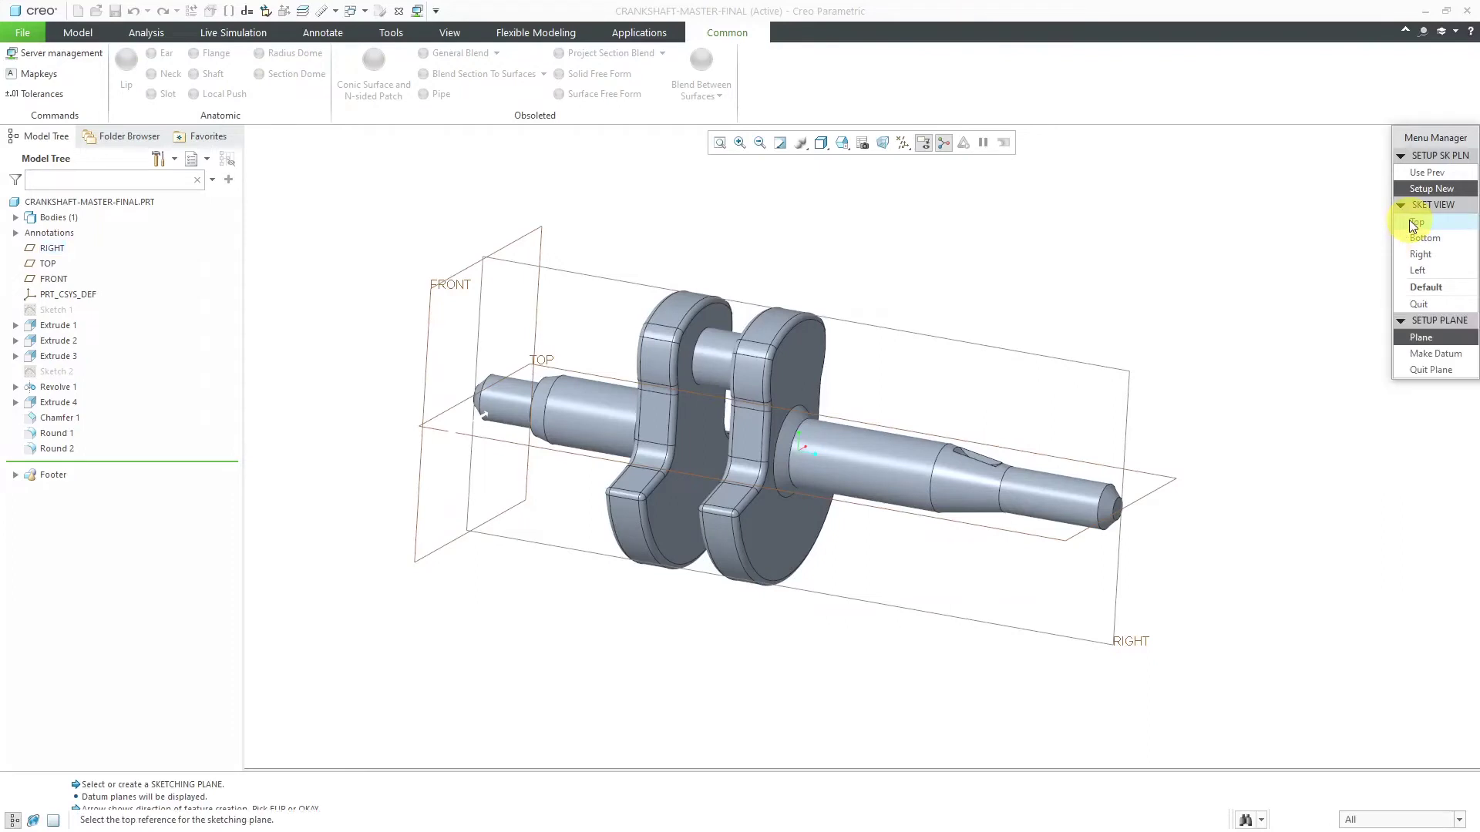
{"action": "left_click", "coordinate": [1163, 478]}
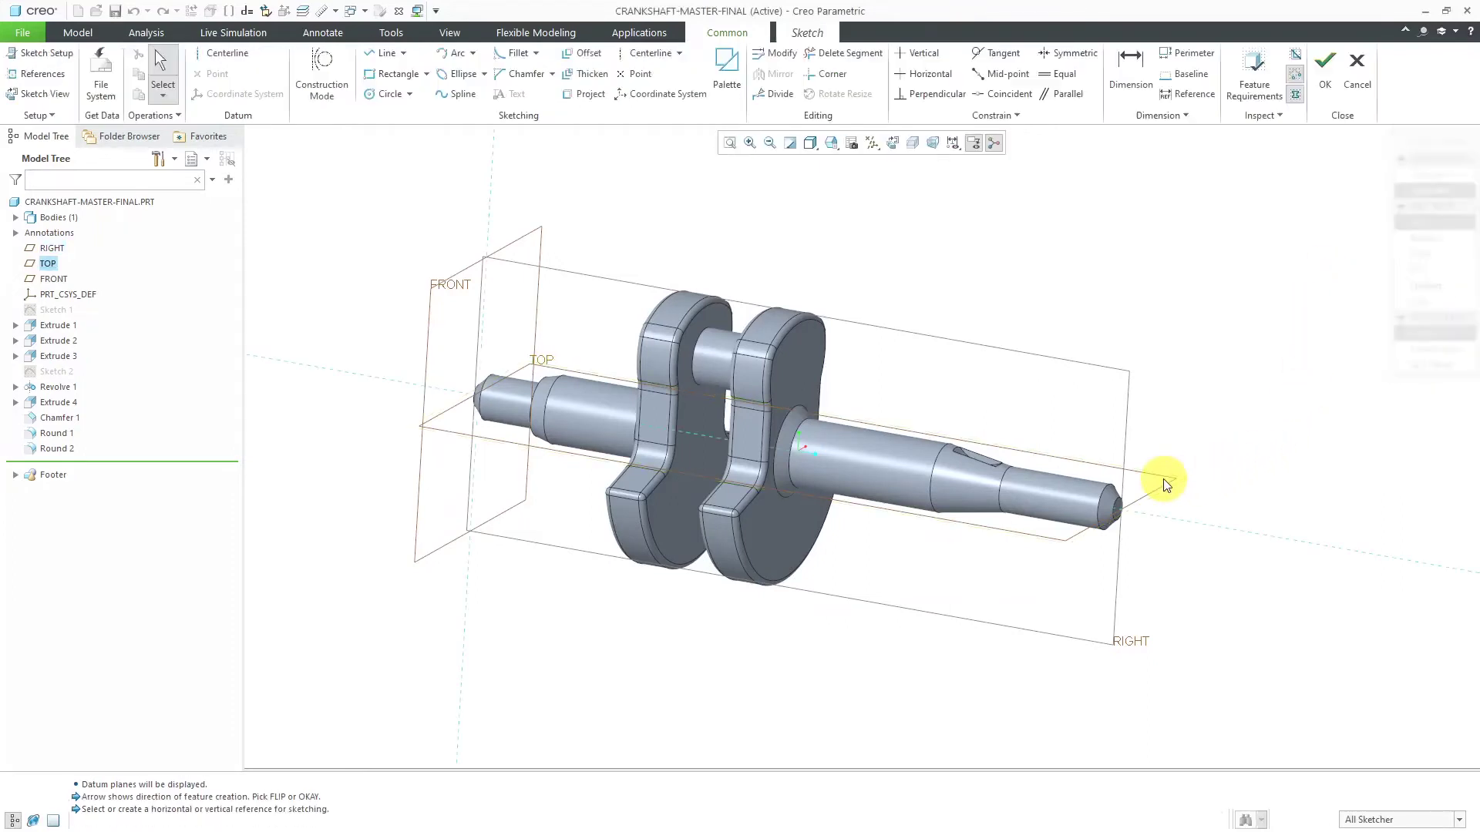
{"action": "right_click", "coordinate": [1070, 296]}
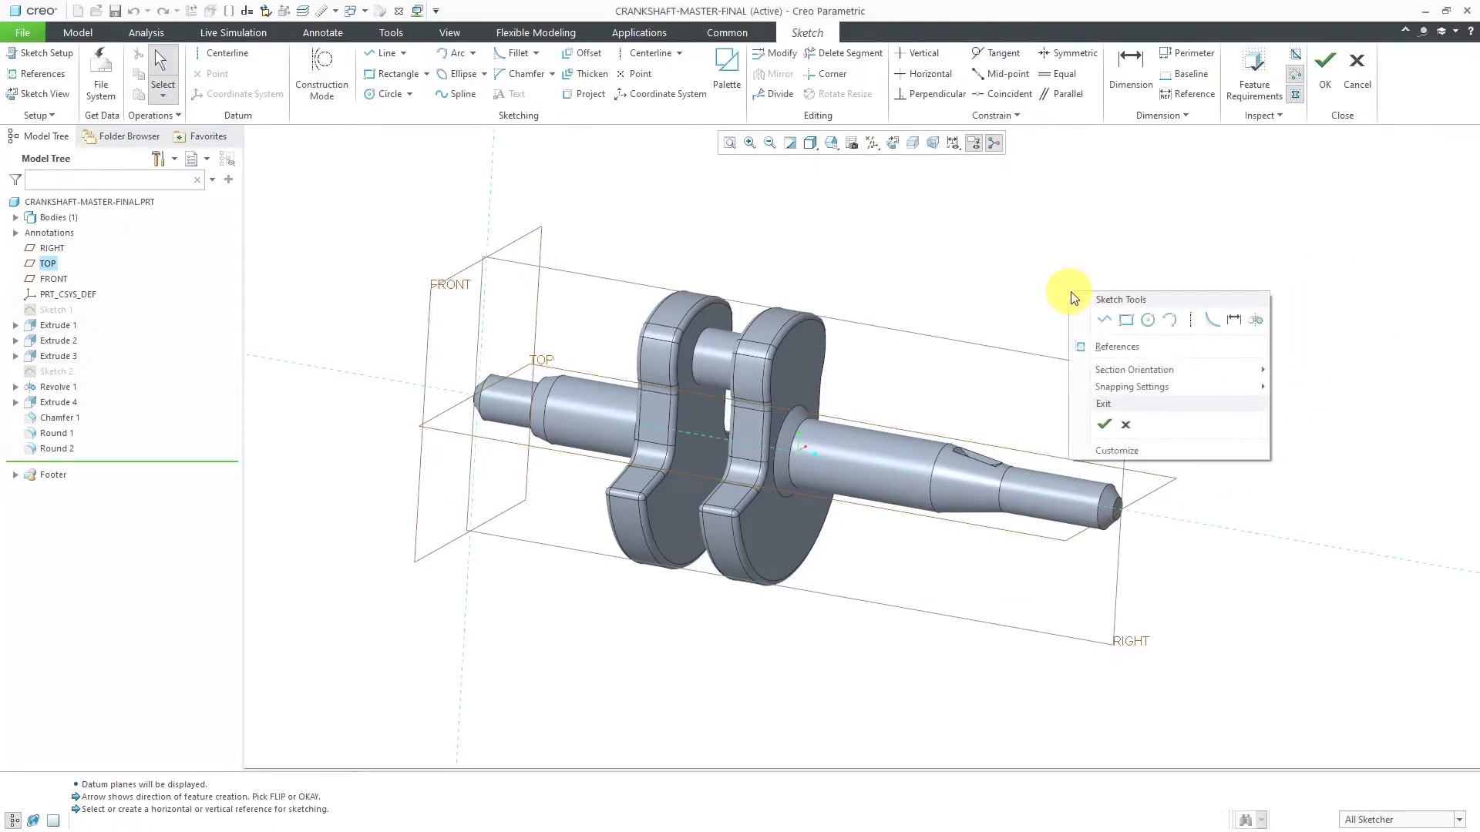
{"action": "left_click", "coordinate": [1123, 352]}
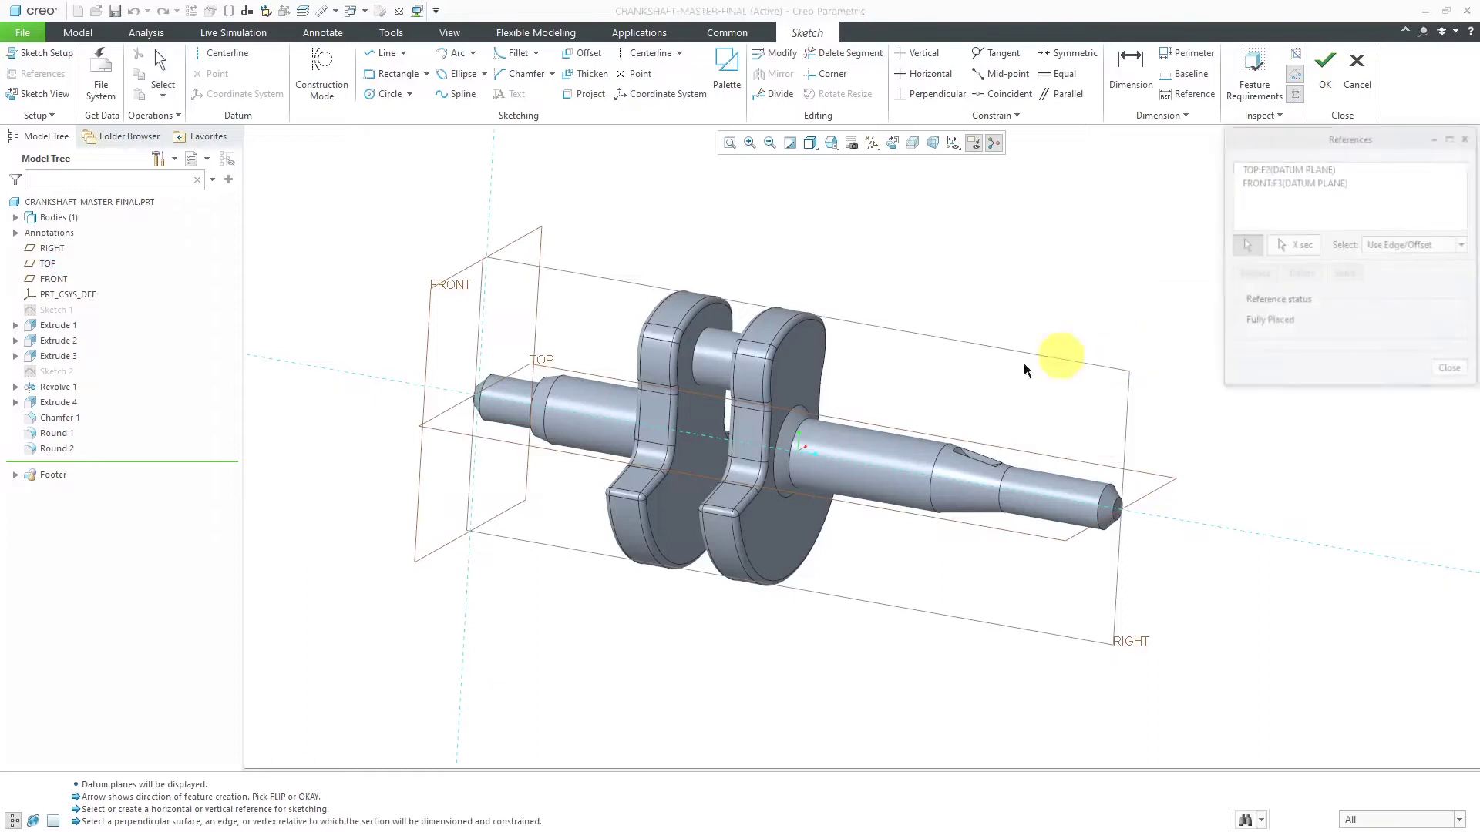
{"action": "left_click", "coordinate": [800, 371]}
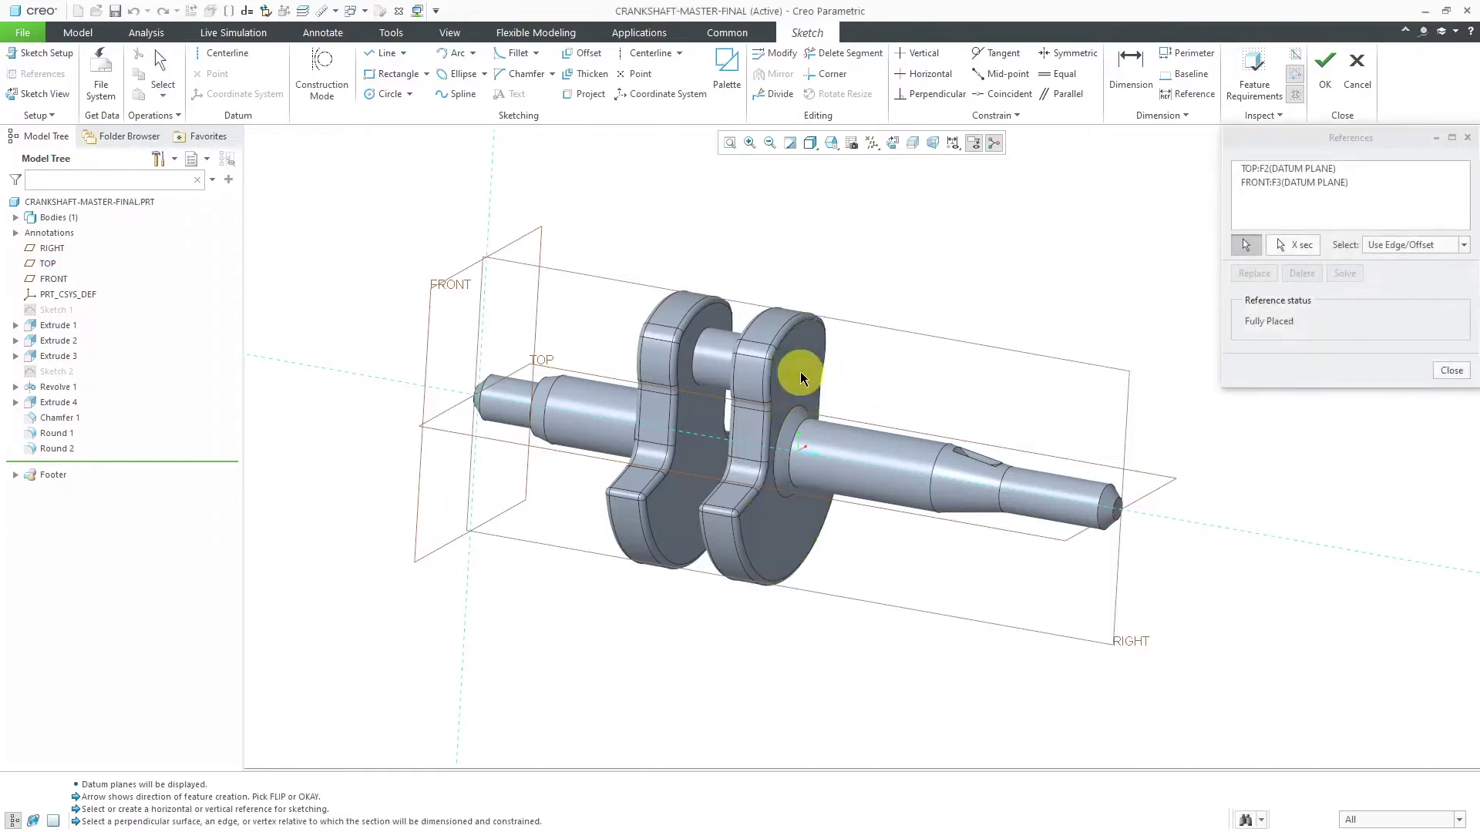
{"action": "left_click", "coordinate": [876, 431]}
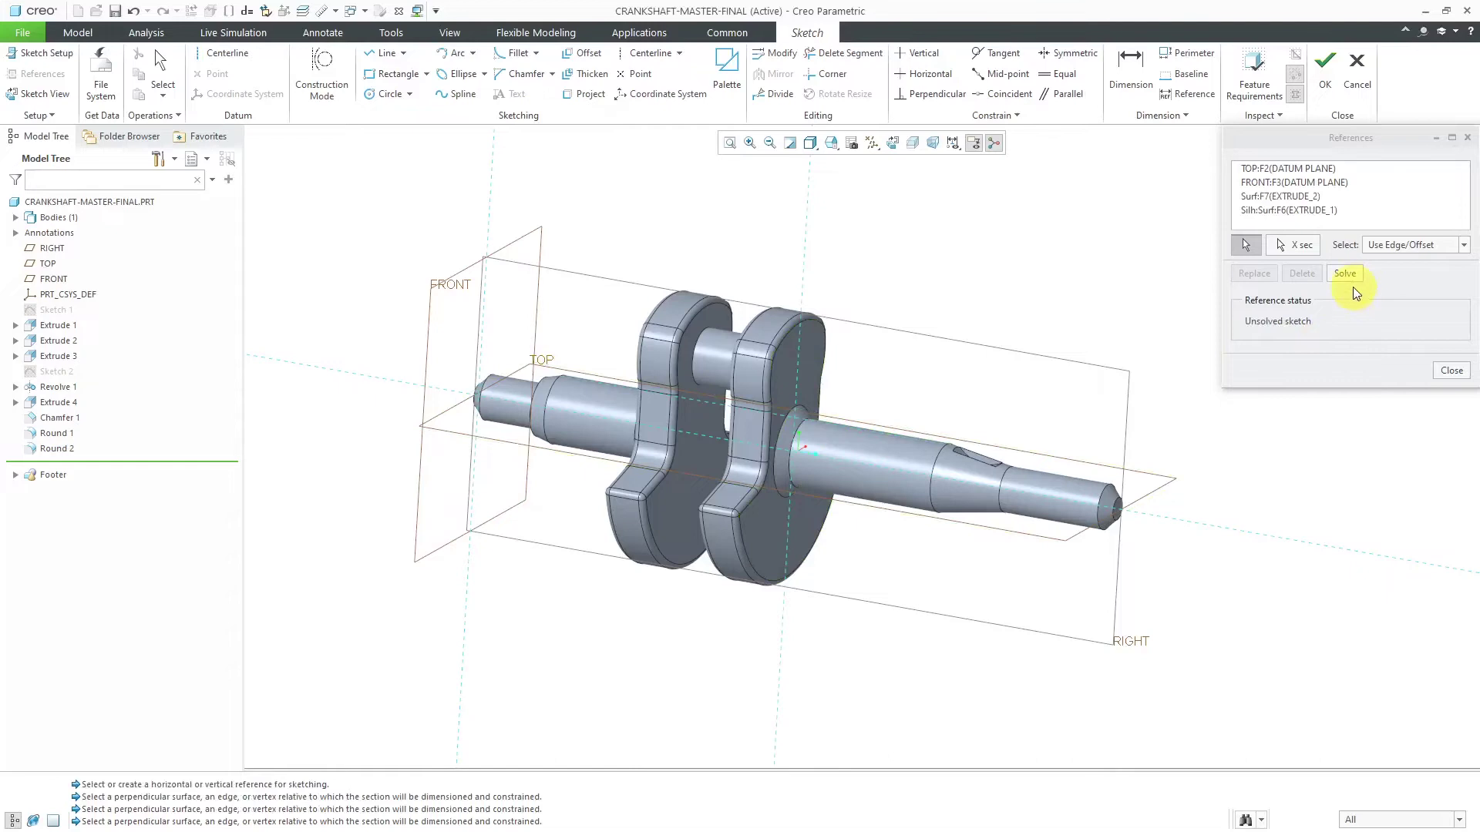
{"action": "left_click", "coordinate": [1319, 166]}
{"action": "left_click", "coordinate": [1306, 273]}
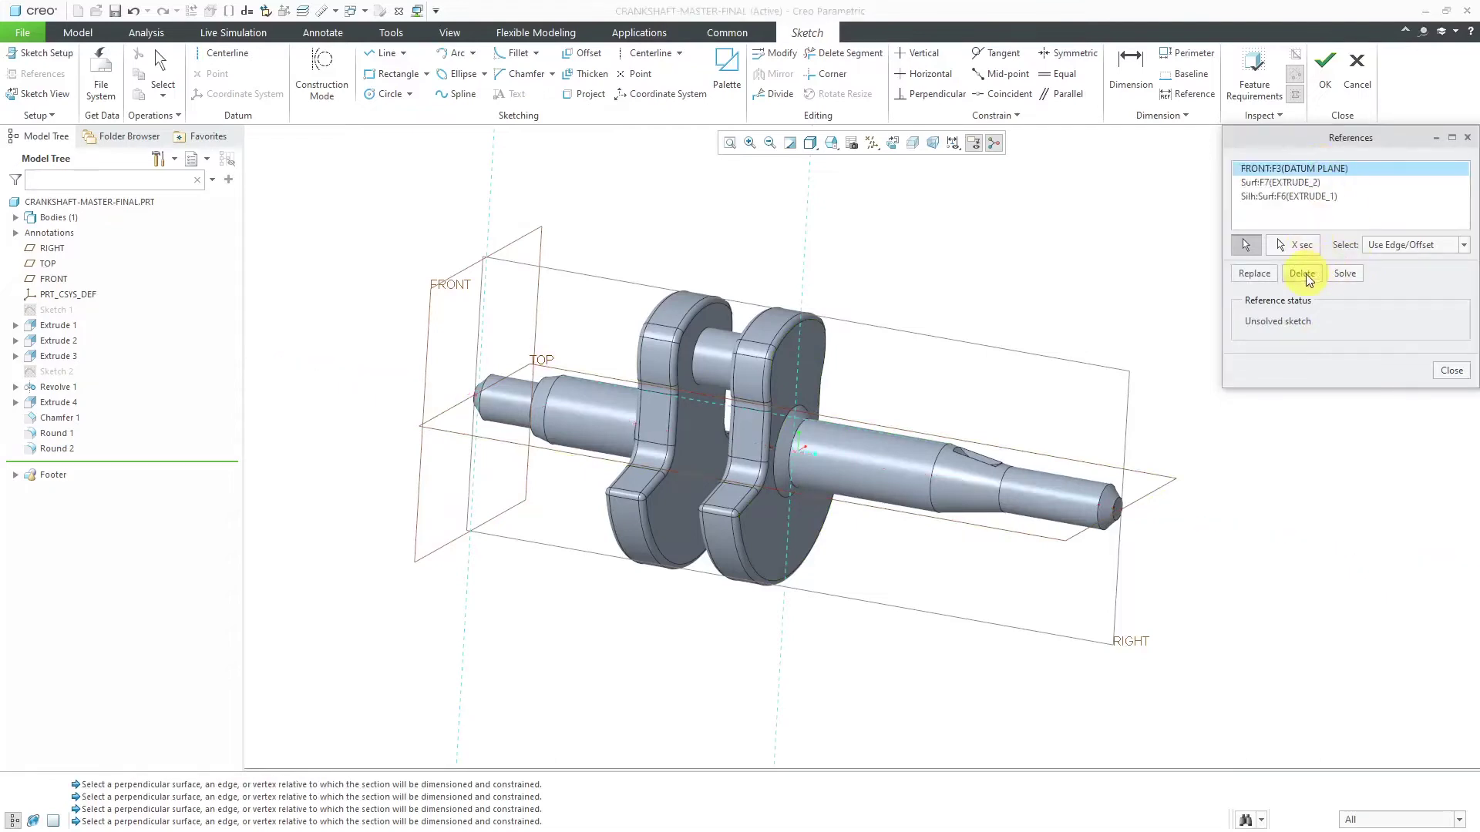
{"action": "left_click", "coordinate": [1313, 275]}
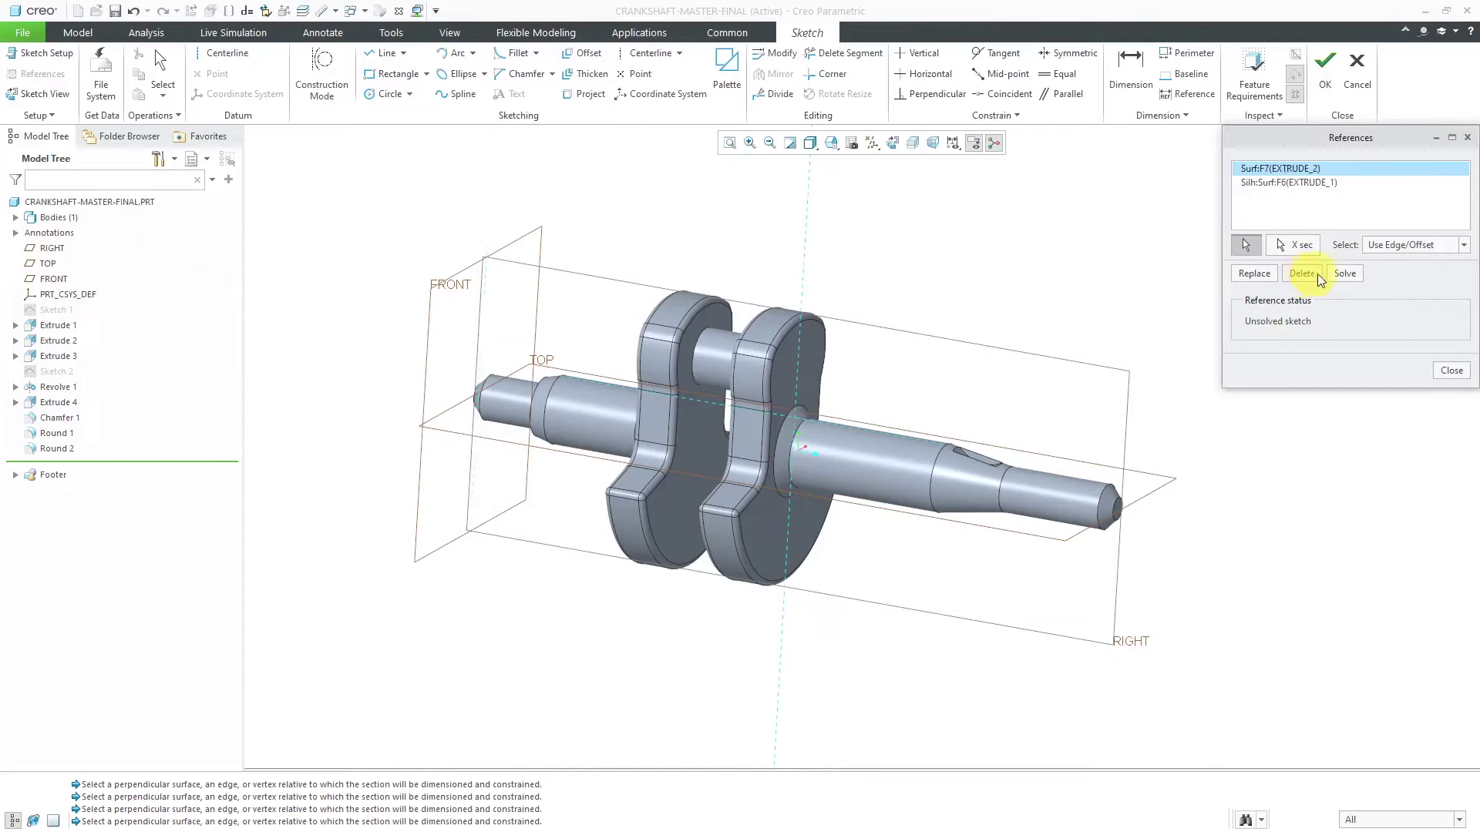
{"action": "left_click", "coordinate": [1451, 371]}
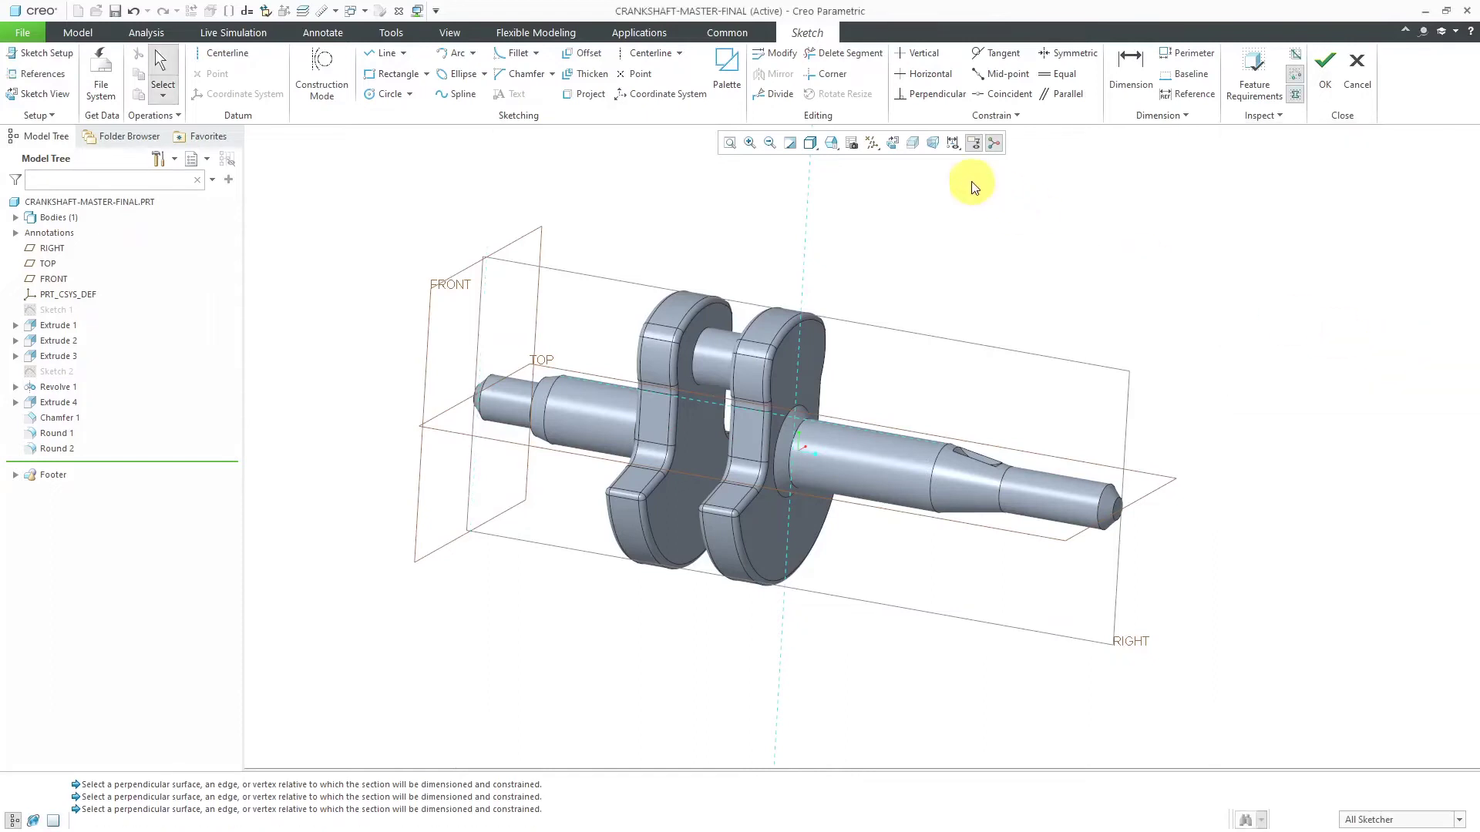
Face the sketch plane and draw a three-sided groove profile on the shaft's top edge.
{"action": "left_click", "coordinate": [894, 145]}
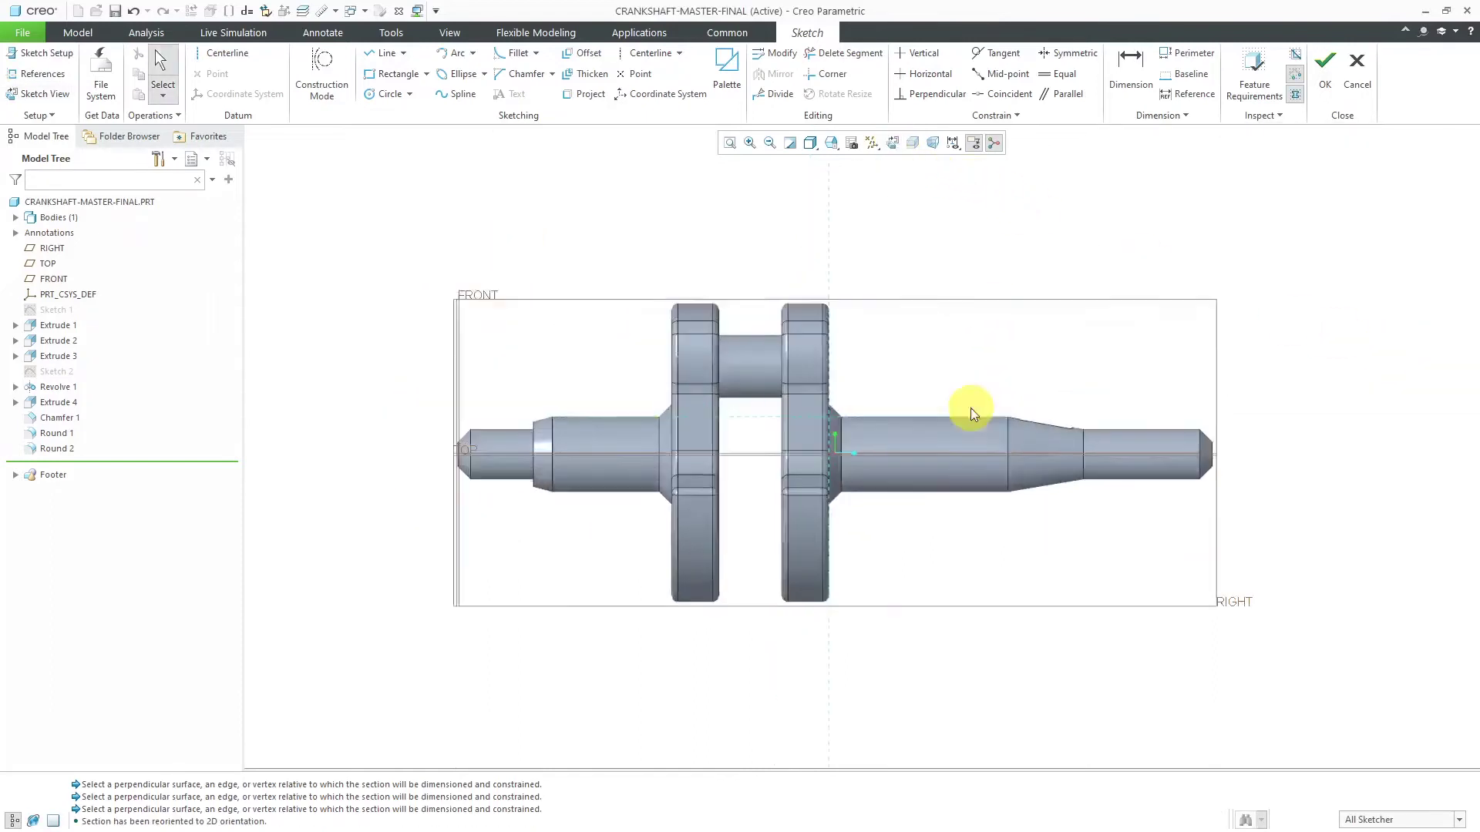
{"action": "scroll", "coordinate": [967, 403], "scroll_direction": "up", "scroll_amount": 5}
{"action": "scroll", "coordinate": [1019, 554], "scroll_direction": "up", "scroll_amount": 1}
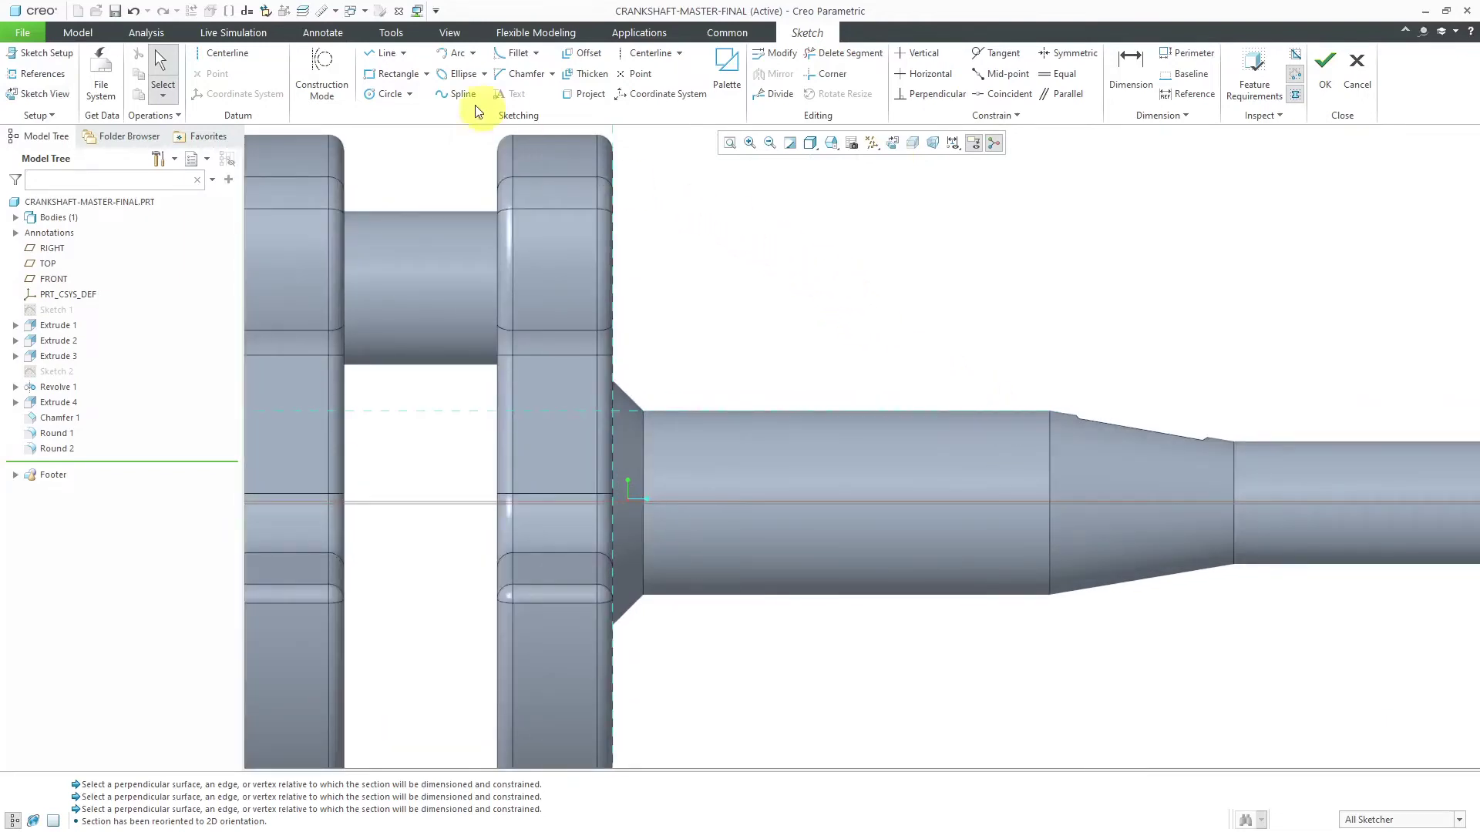
{"action": "left_click", "coordinate": [387, 52]}
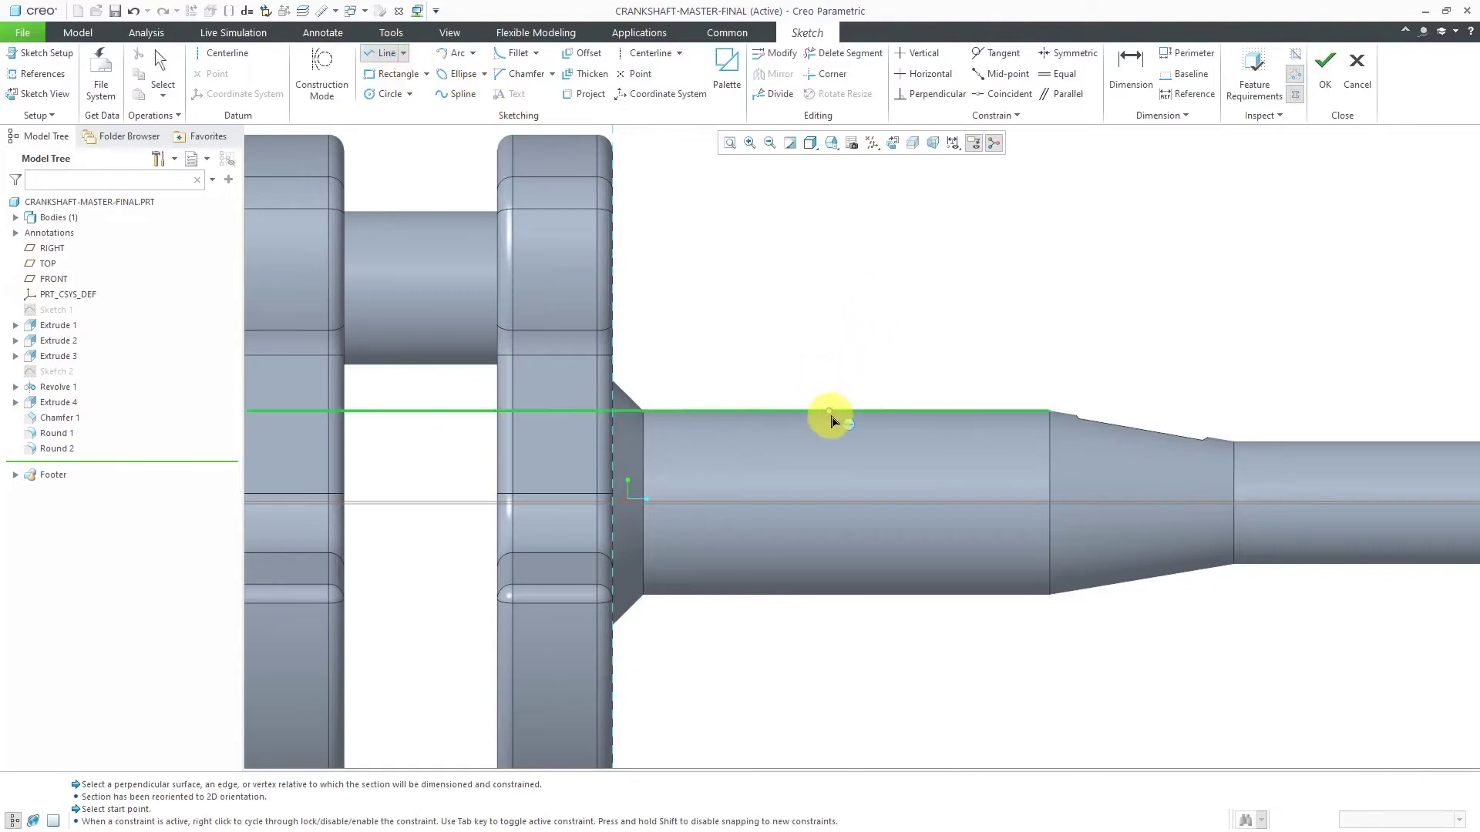
{"action": "left_click", "coordinate": [856, 414]}
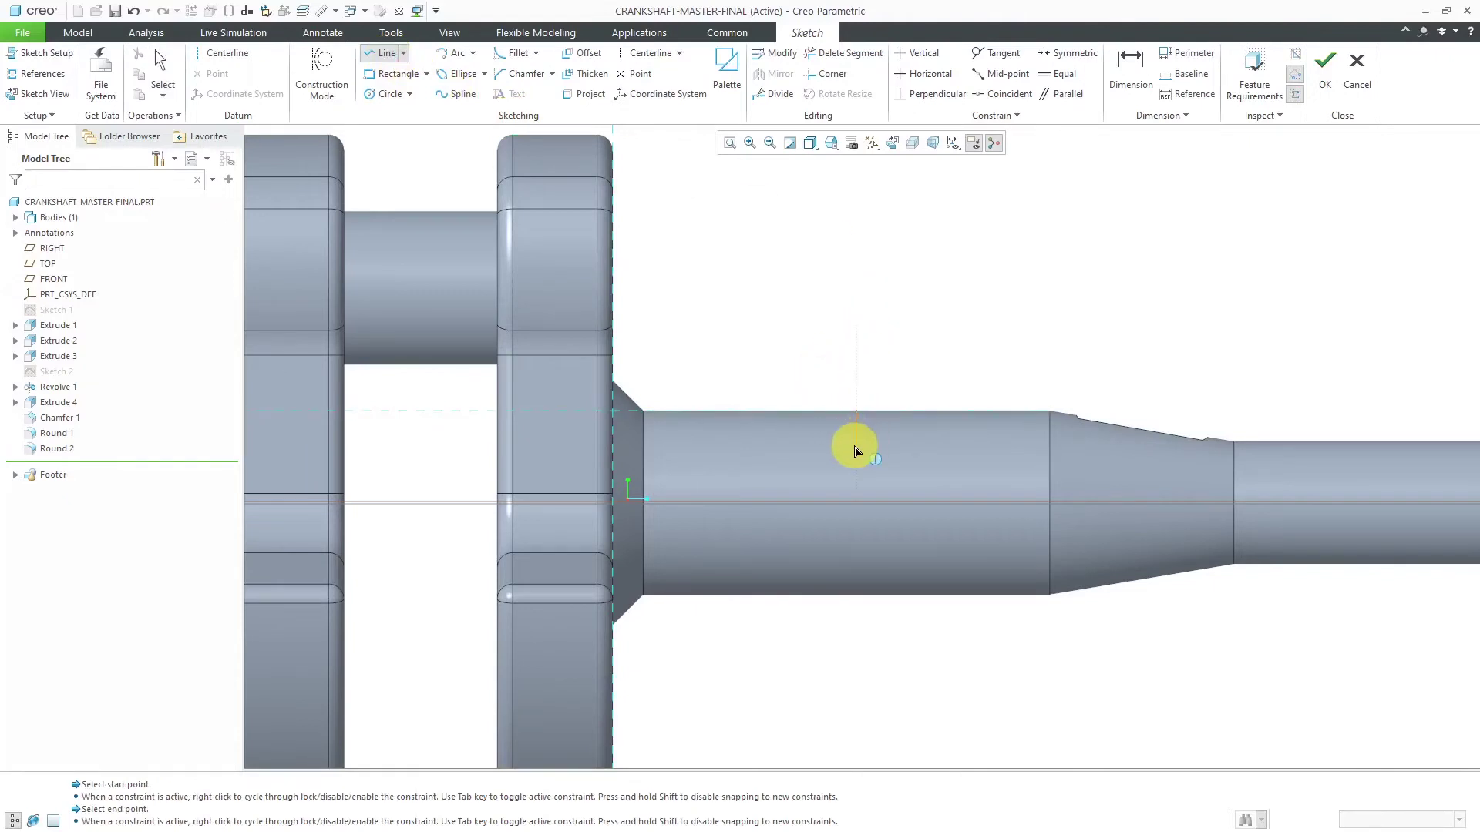
{"action": "left_click", "coordinate": [856, 444]}
{"action": "left_click", "coordinate": [910, 444]}
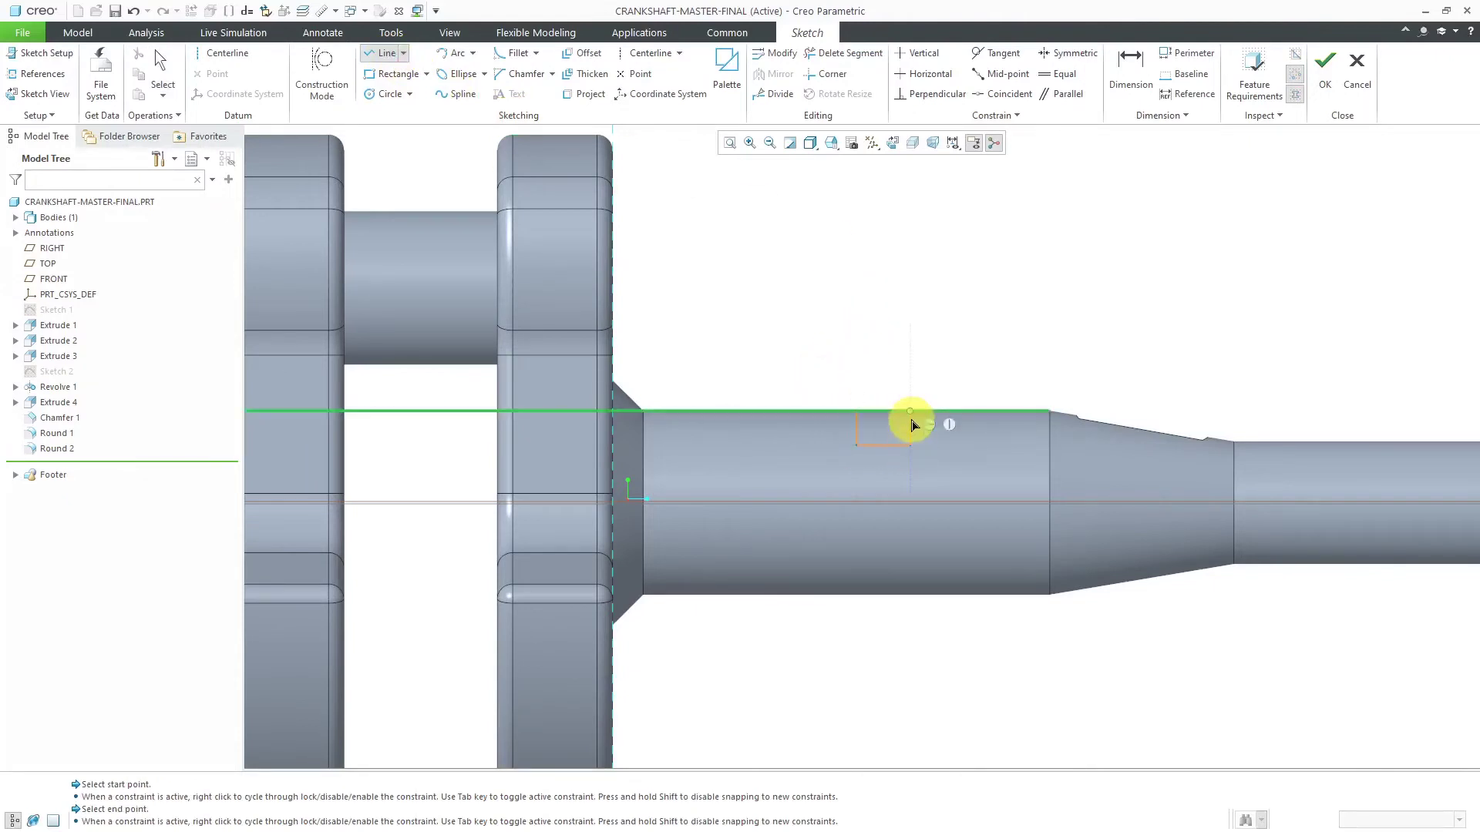
{"action": "left_click", "coordinate": [910, 414]}
{"action": "middle_click", "coordinate": [941, 331]}
{"action": "middle_click", "coordinate": [940, 339]}
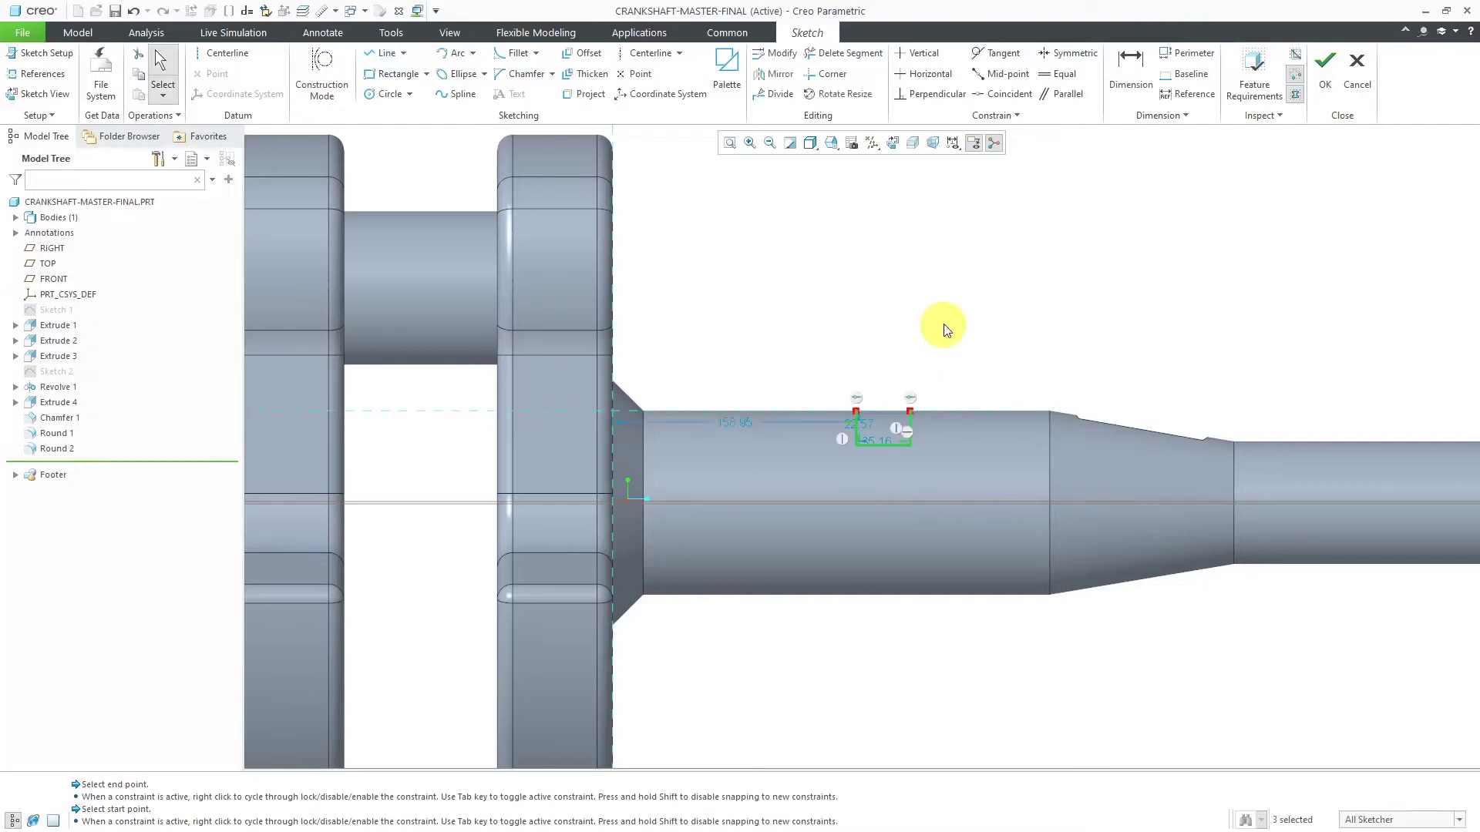
Set the groove's dimensions: 150 from the crank web, 25 deep, 60 wide.
{"action": "double_click", "coordinate": [752, 423]}
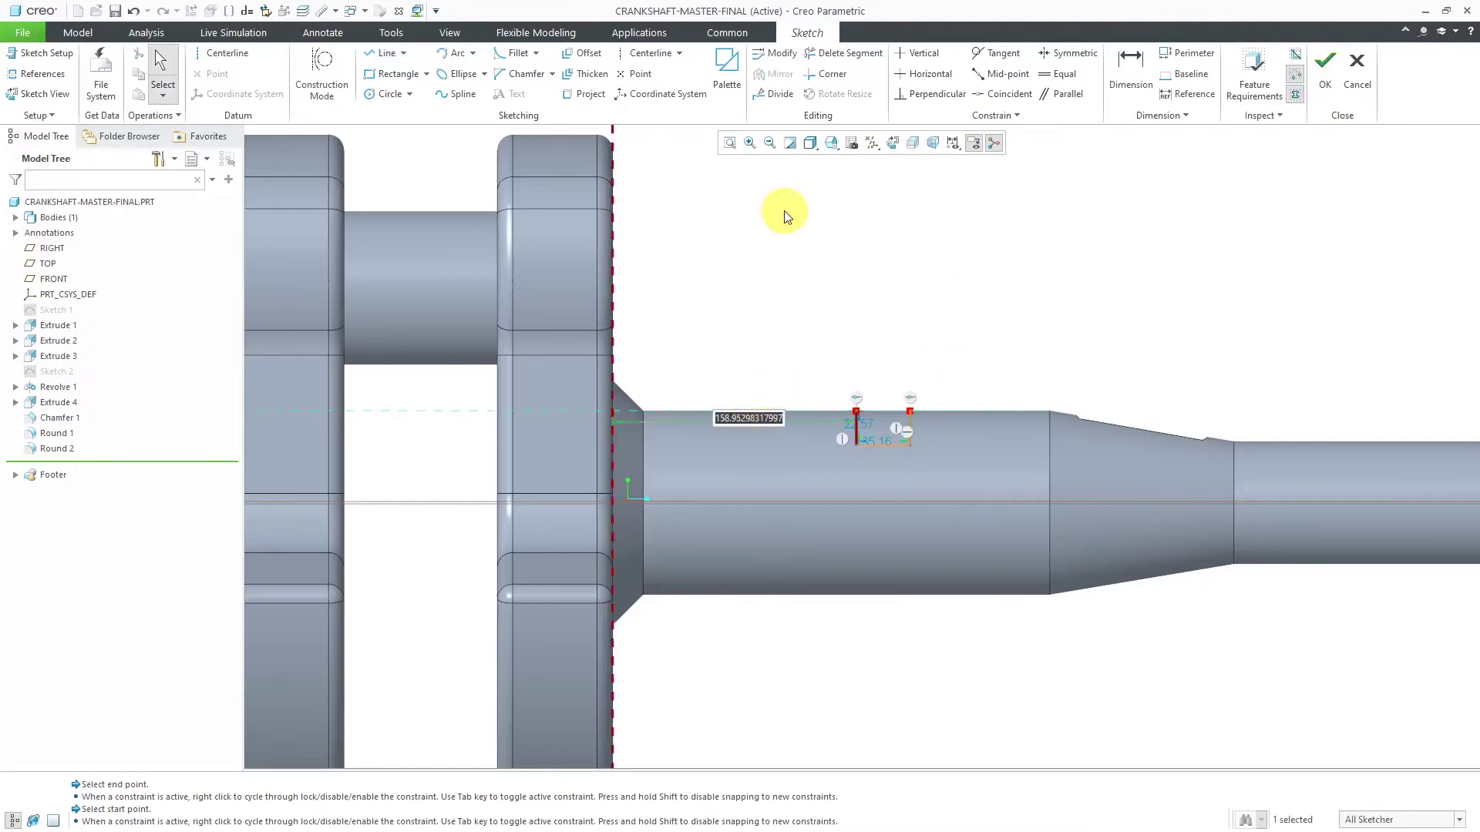
{"action": "type", "text": "150"}
{"action": "key", "text": "Return"}
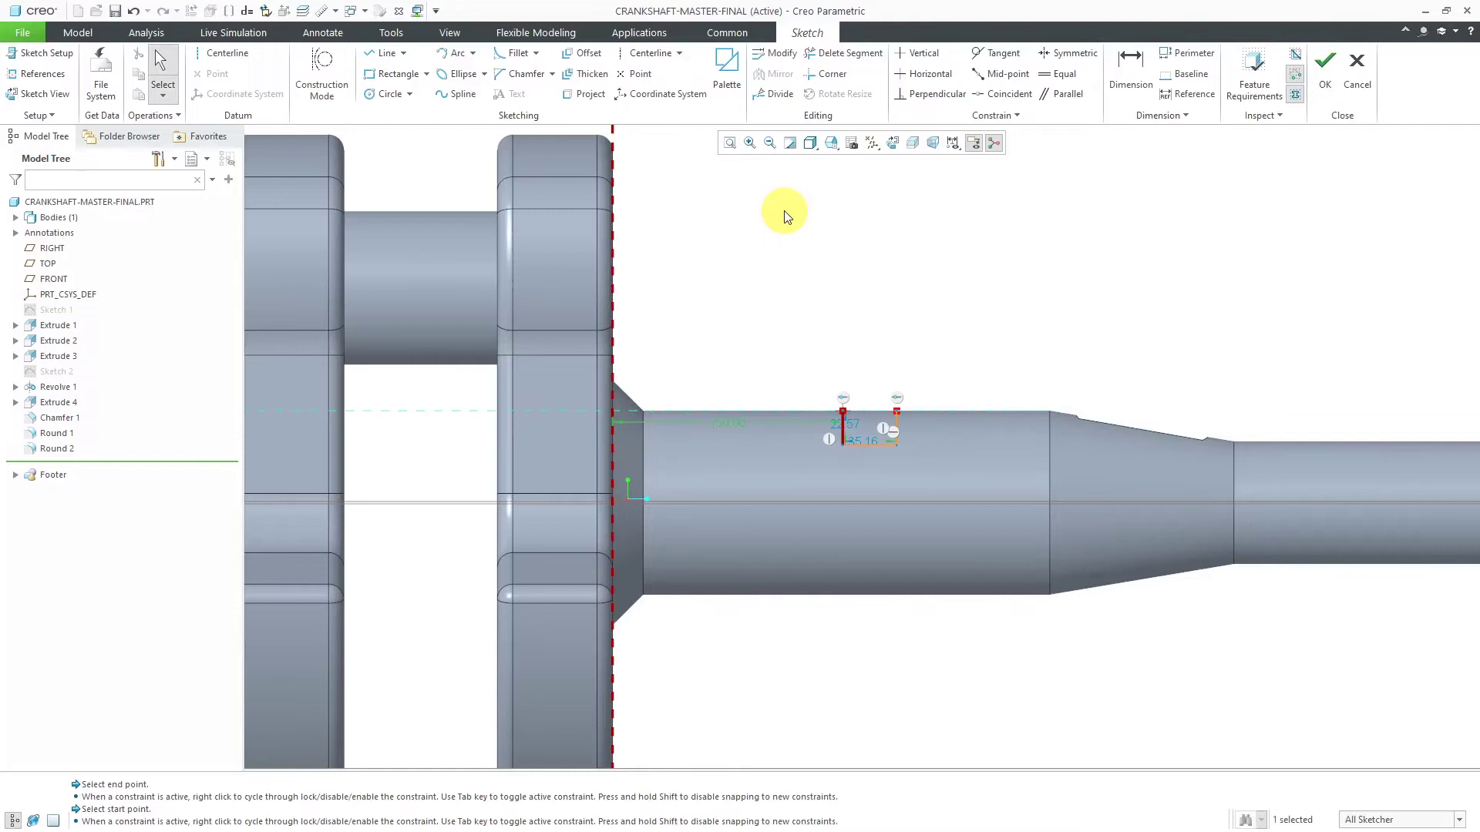
{"action": "scroll", "coordinate": [834, 471], "scroll_direction": "down", "scroll_amount": 2}
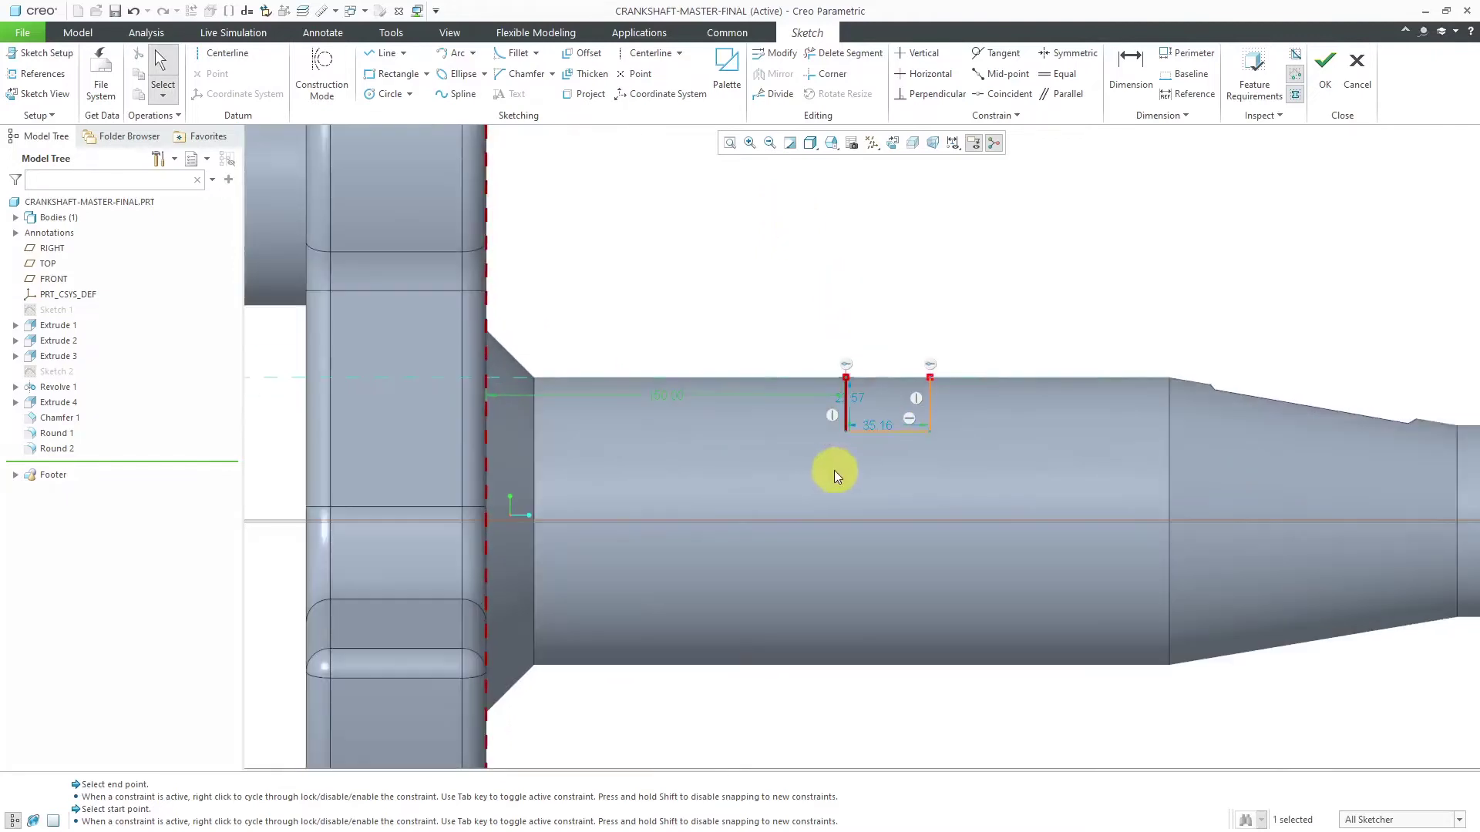
{"action": "double_click", "coordinate": [859, 394]}
{"action": "type", "text": "25"}
{"action": "key", "text": "Return"}
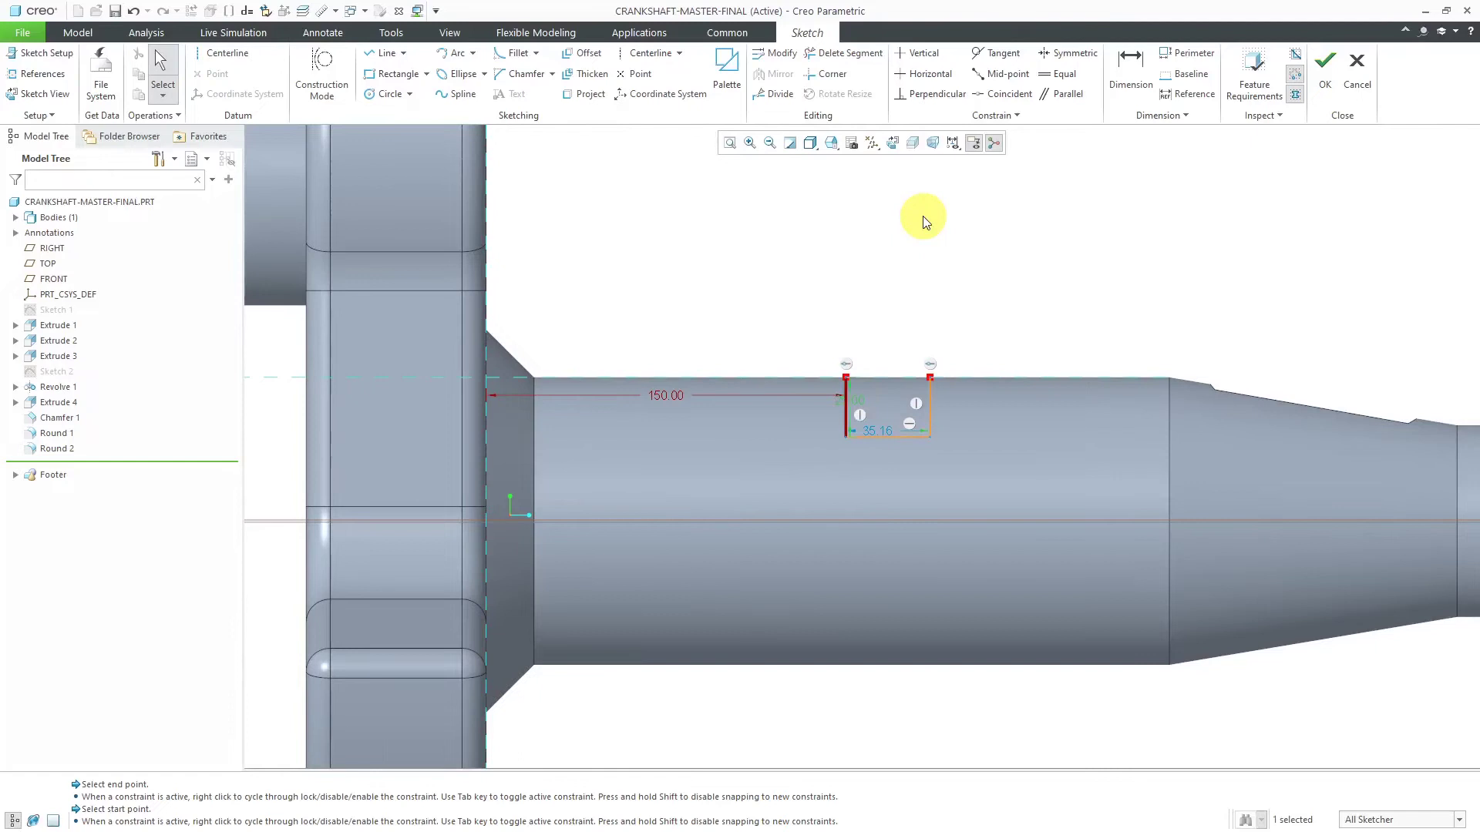
{"action": "double_click", "coordinate": [891, 432]}
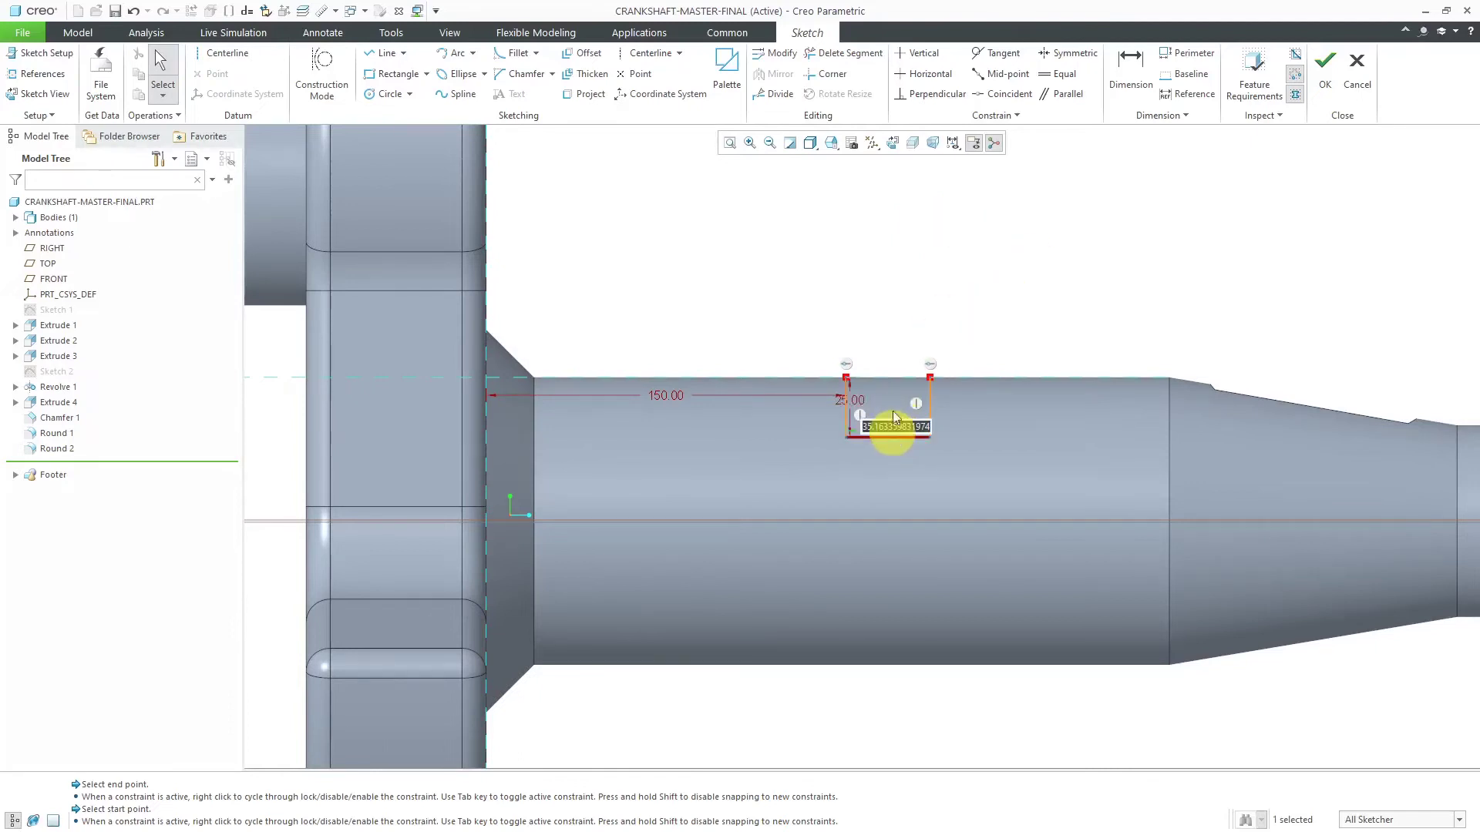
{"action": "type", "text": "60"}
{"action": "middle_click", "coordinate": [922, 178]}
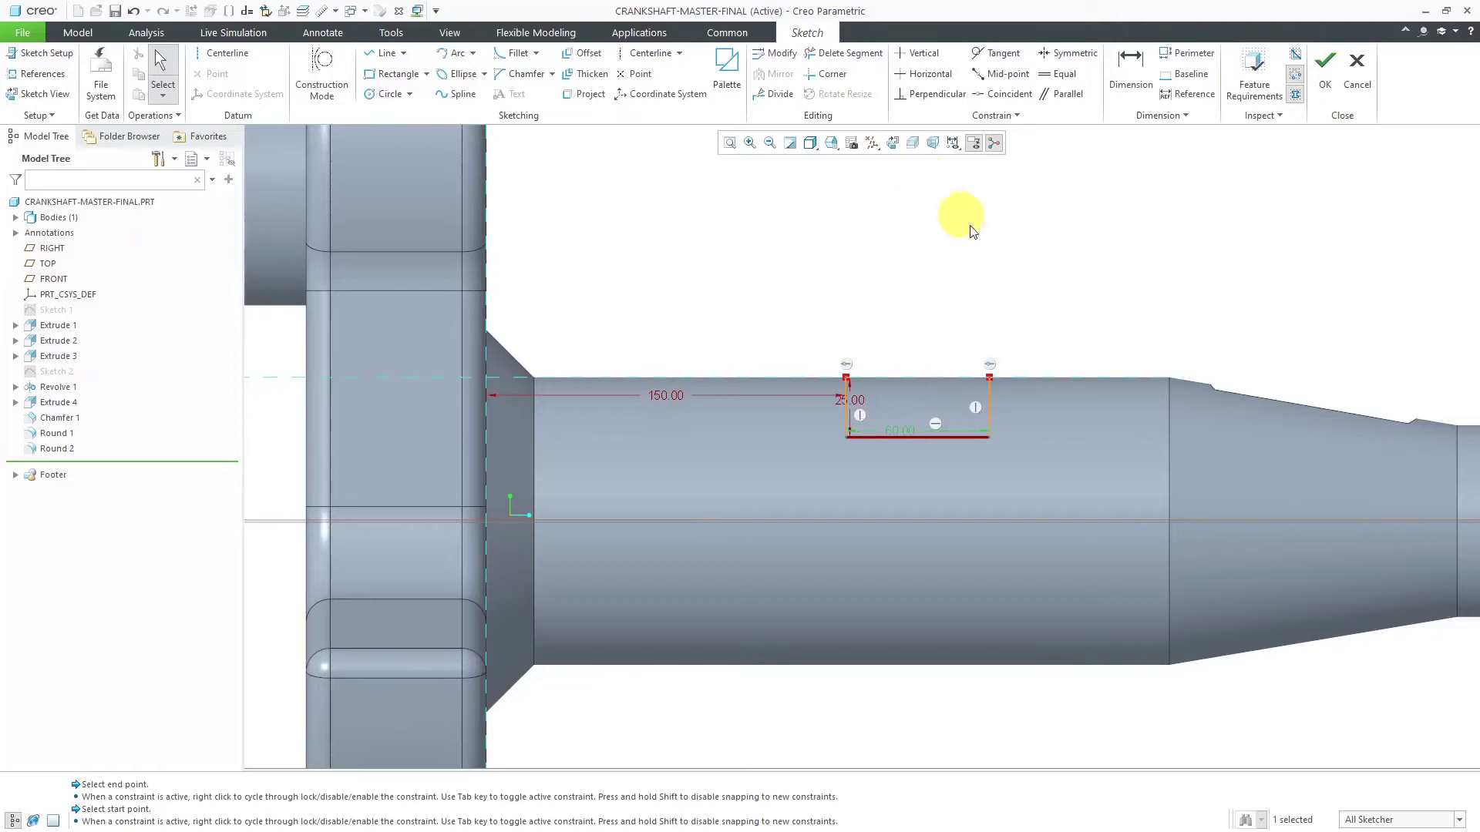
Move the 60.00, 25.00 and 150.00 dimensions clear of the shaft.
{"action": "left_click", "coordinate": [873, 324]}
{"action": "left_click", "coordinate": [946, 461]}
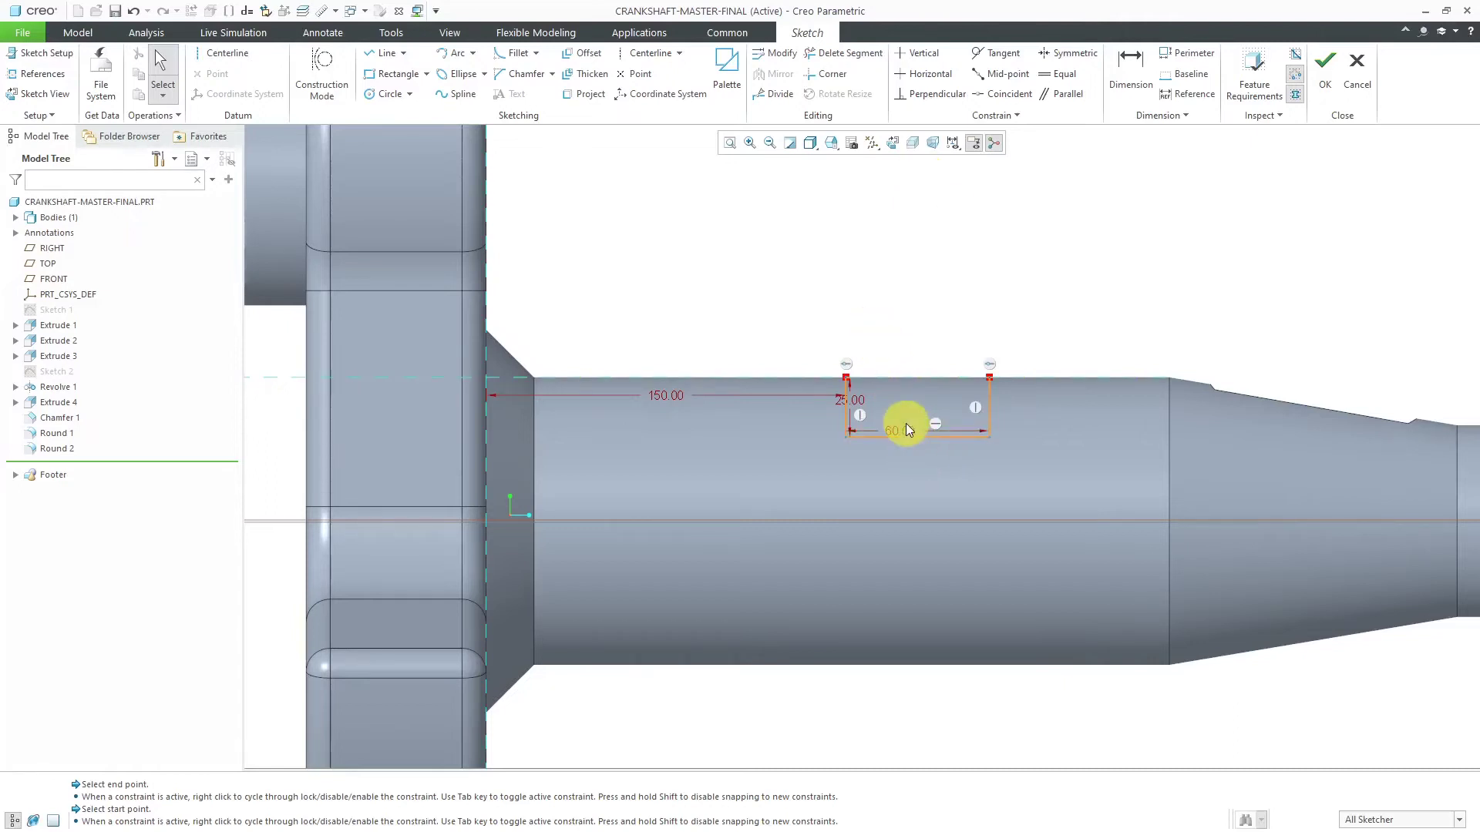
{"action": "left_click_drag", "start_coordinate": [904, 429], "coordinate": [933, 282]}
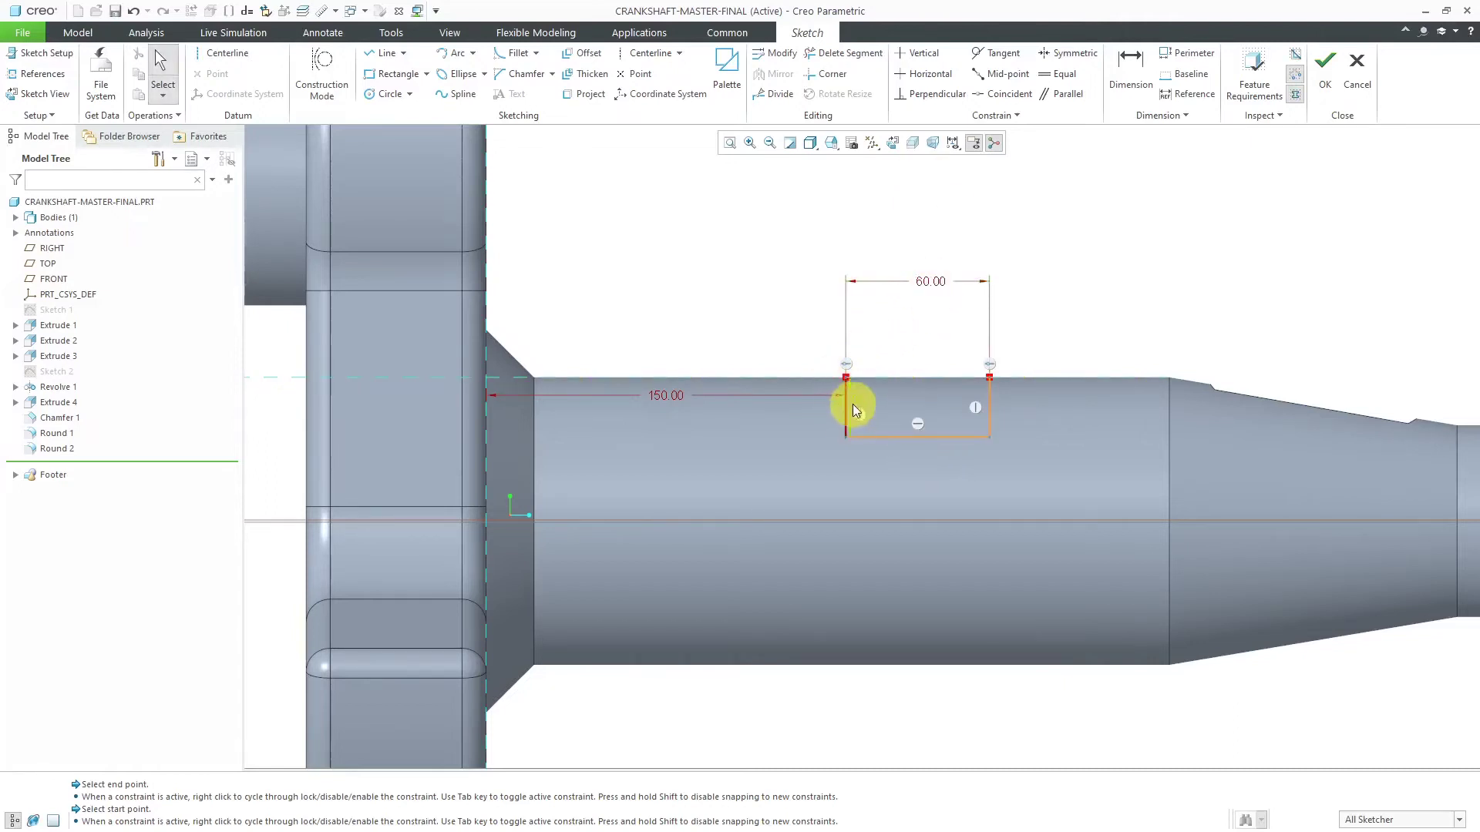
{"action": "left_click_drag", "start_coordinate": [854, 399], "coordinate": [778, 320]}
{"action": "left_click_drag", "start_coordinate": [672, 407], "coordinate": [665, 289]}
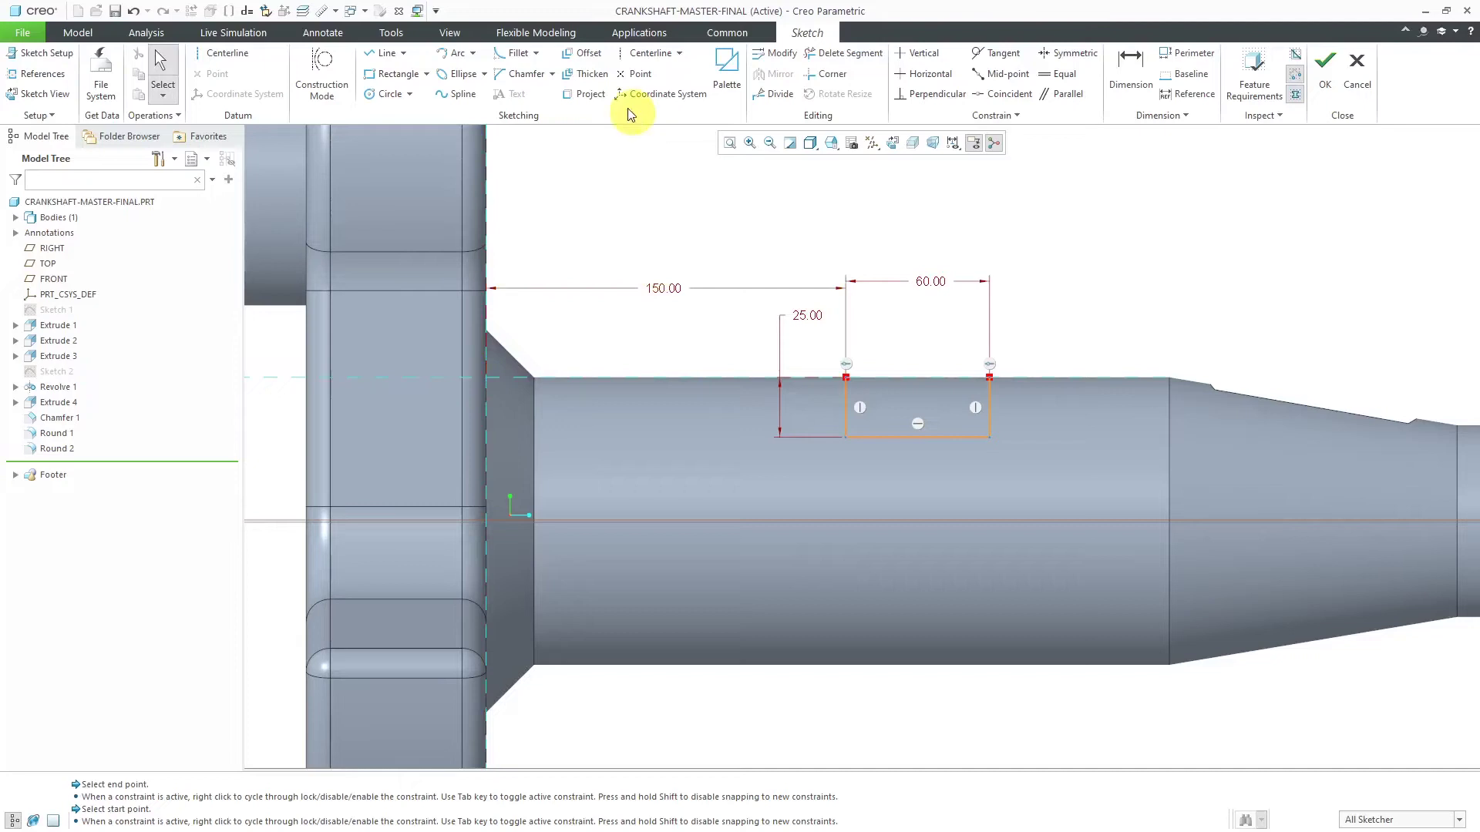
{"action": "left_click", "coordinate": [655, 54]}
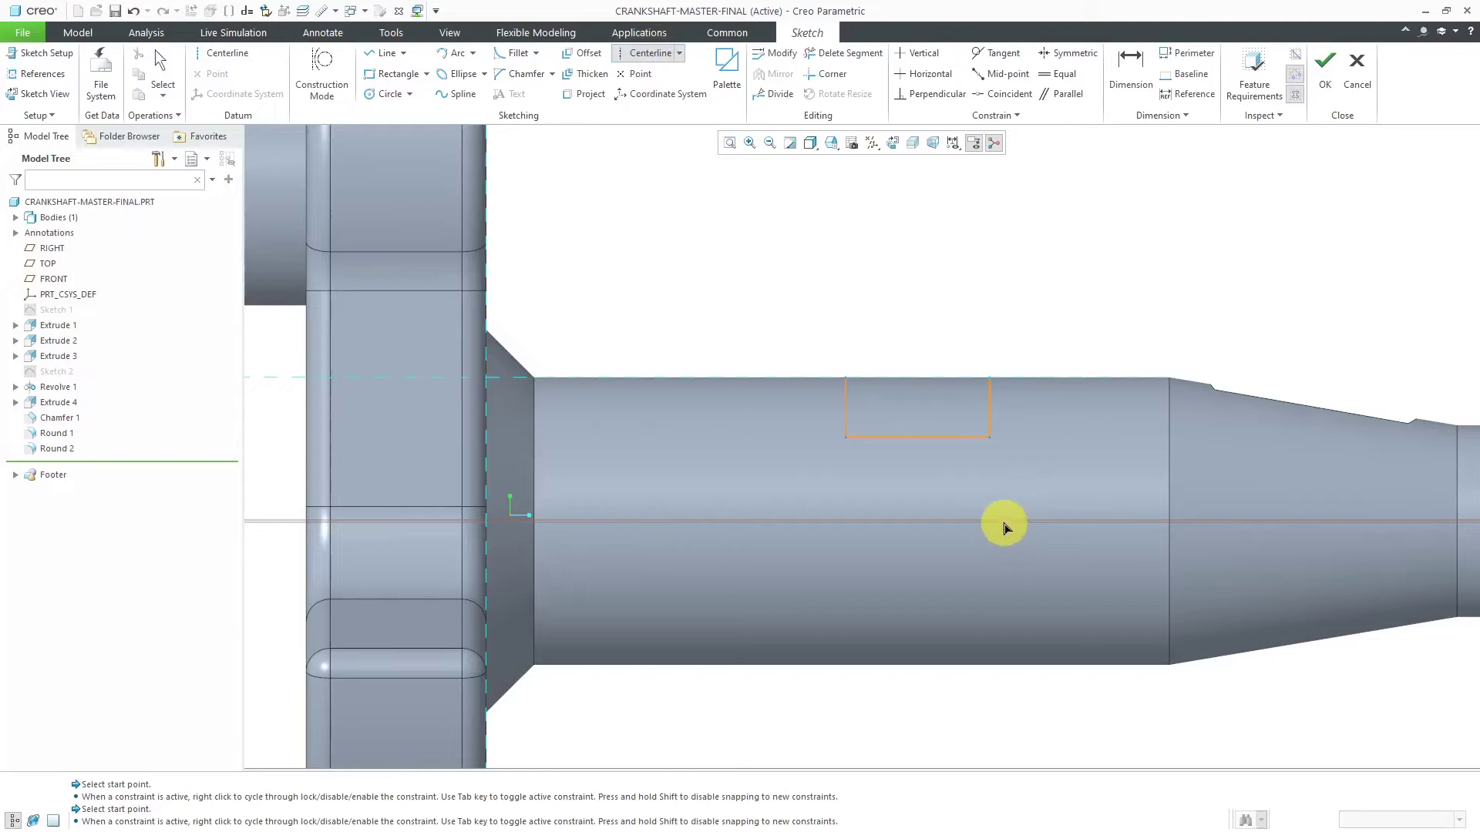
{"action": "middle_click", "coordinate": [921, 288]}
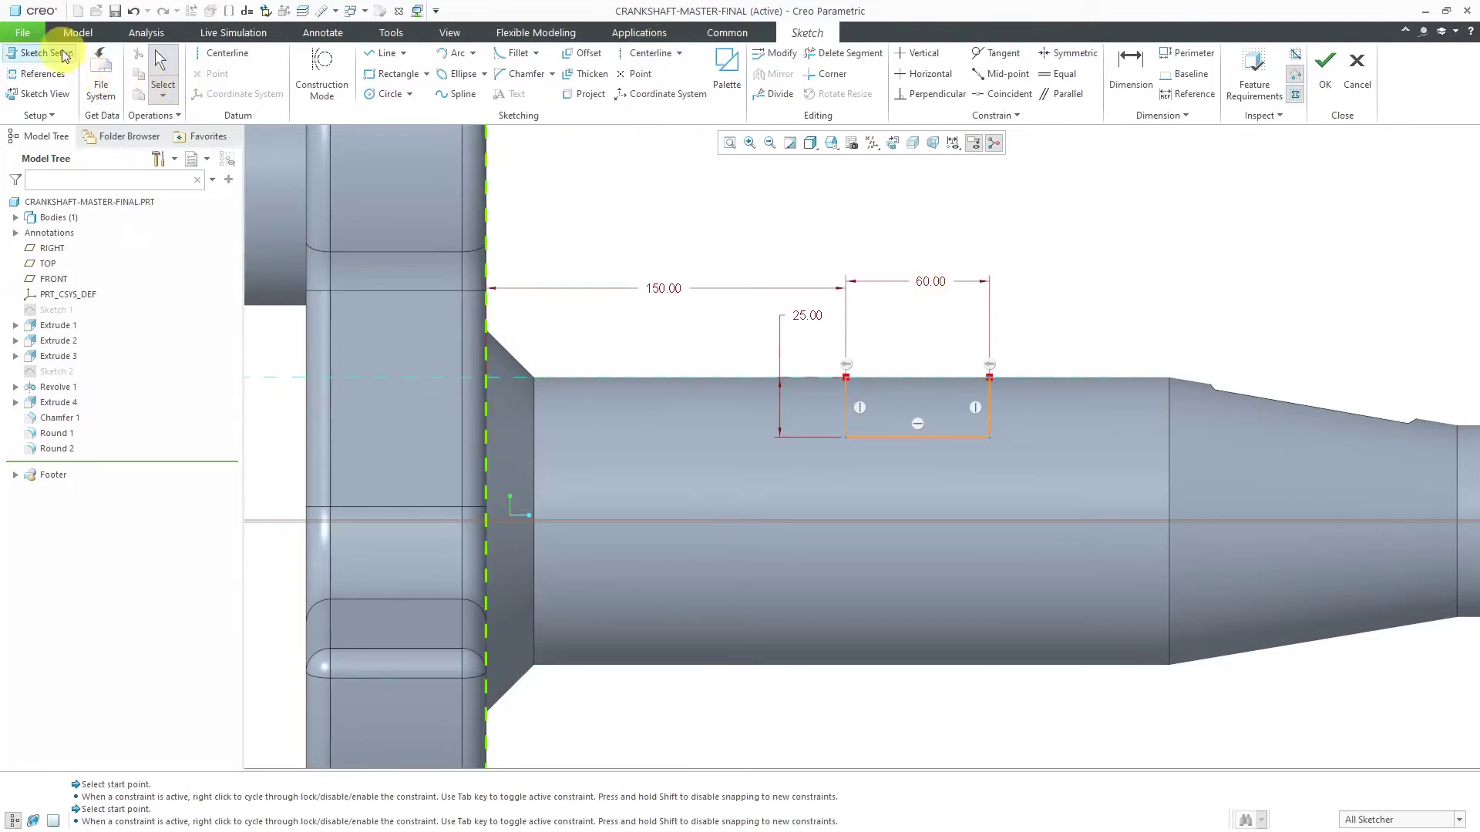
Add the TOP datum plane as an extra sketch reference.
{"action": "left_click", "coordinate": [53, 74]}
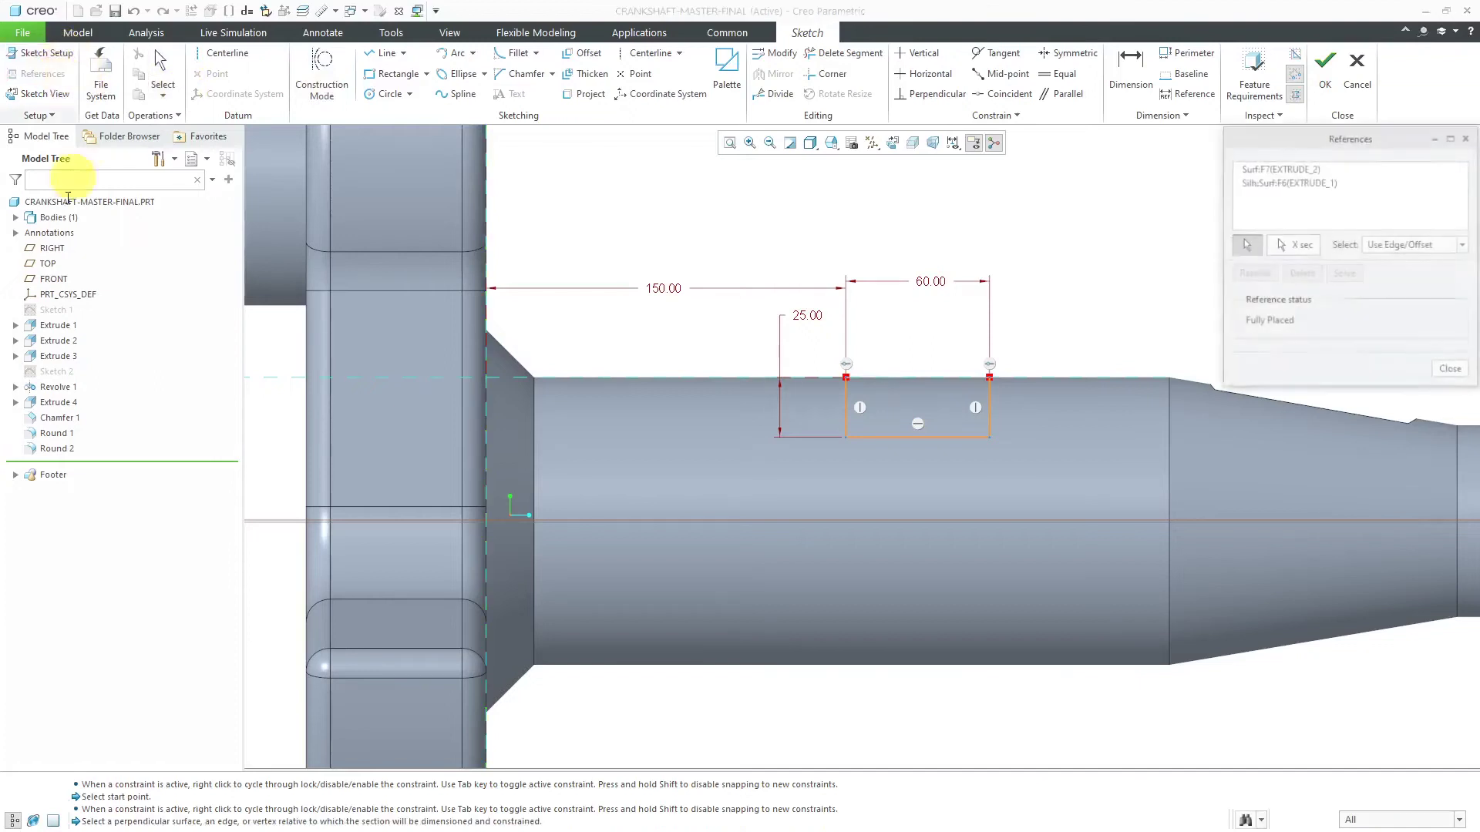
{"action": "left_click", "coordinate": [61, 266]}
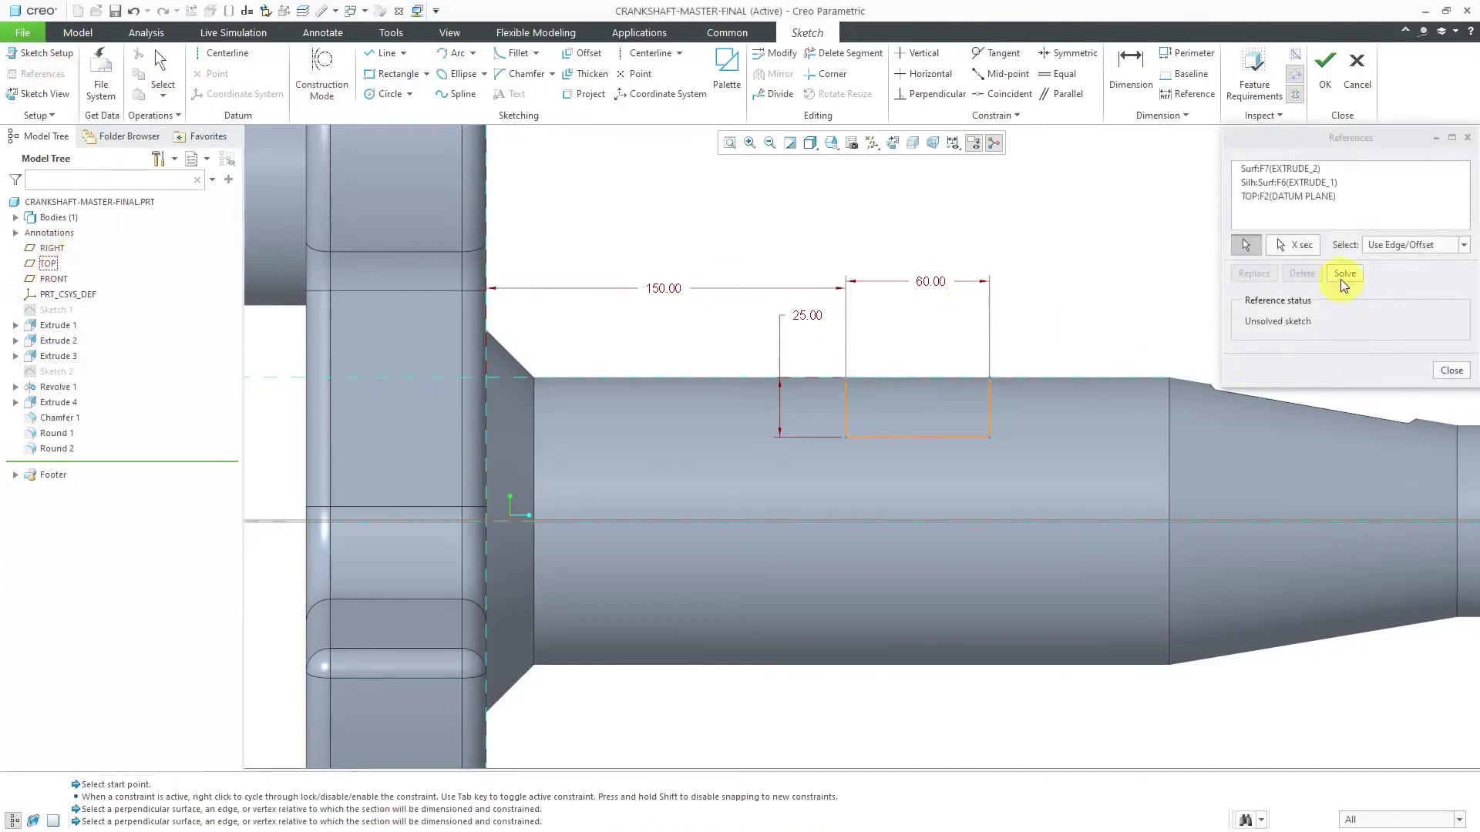
{"action": "left_click", "coordinate": [1451, 370]}
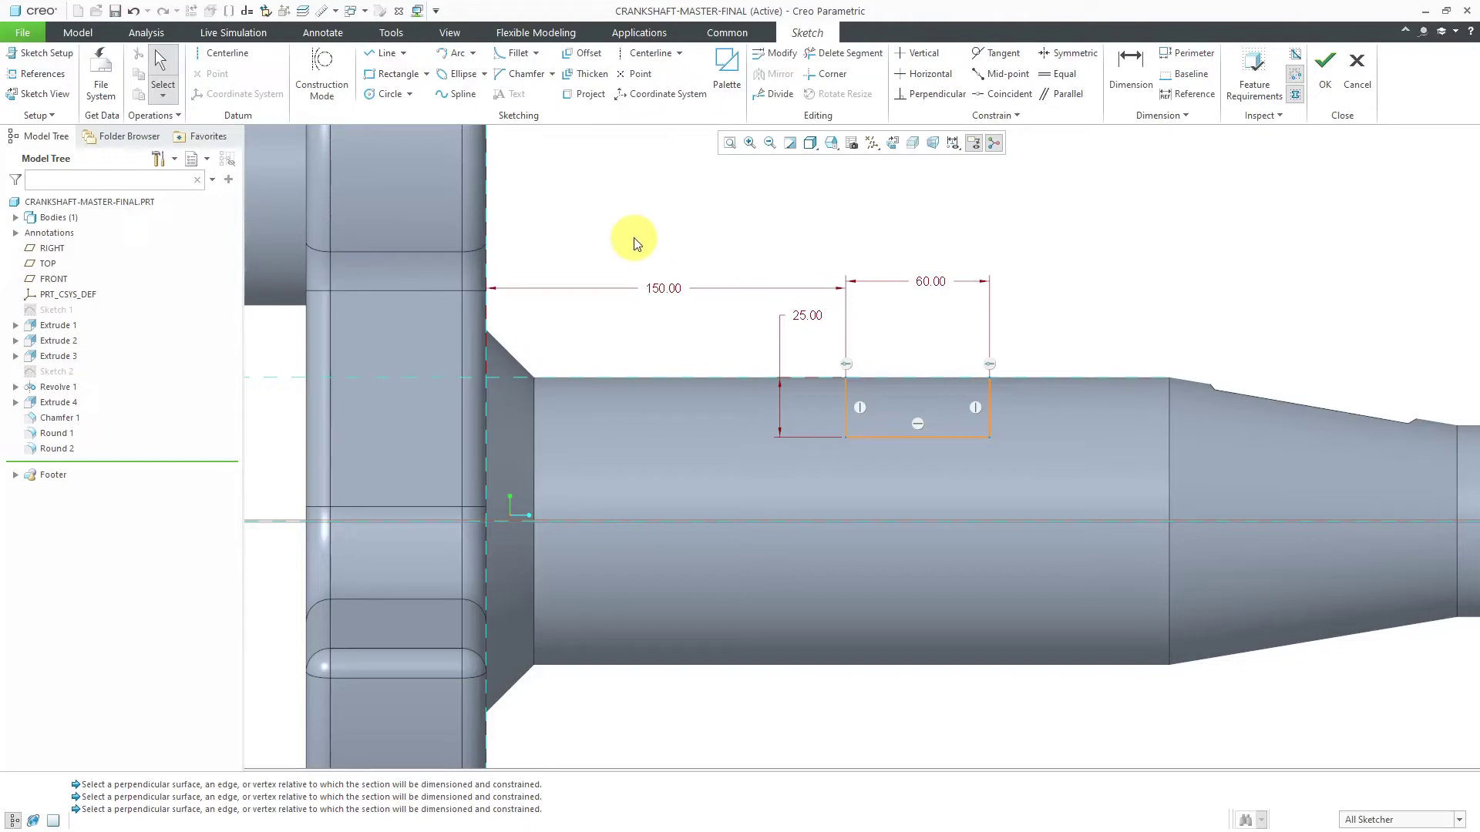
Draw a centerline along the shaft axis and orbit to a tilted 3D view.
{"action": "left_click", "coordinate": [649, 53]}
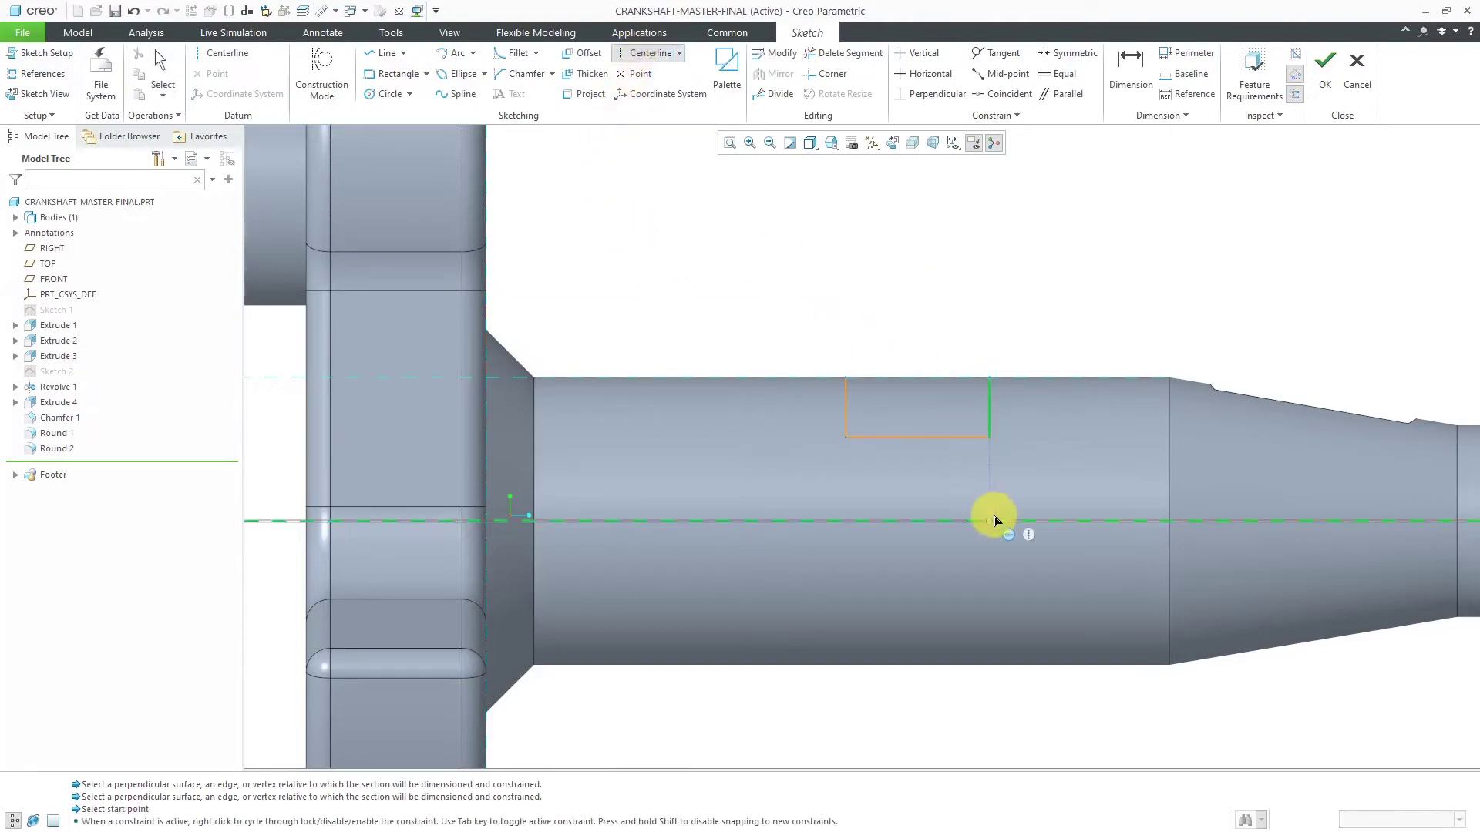
{"action": "left_click", "coordinate": [958, 522]}
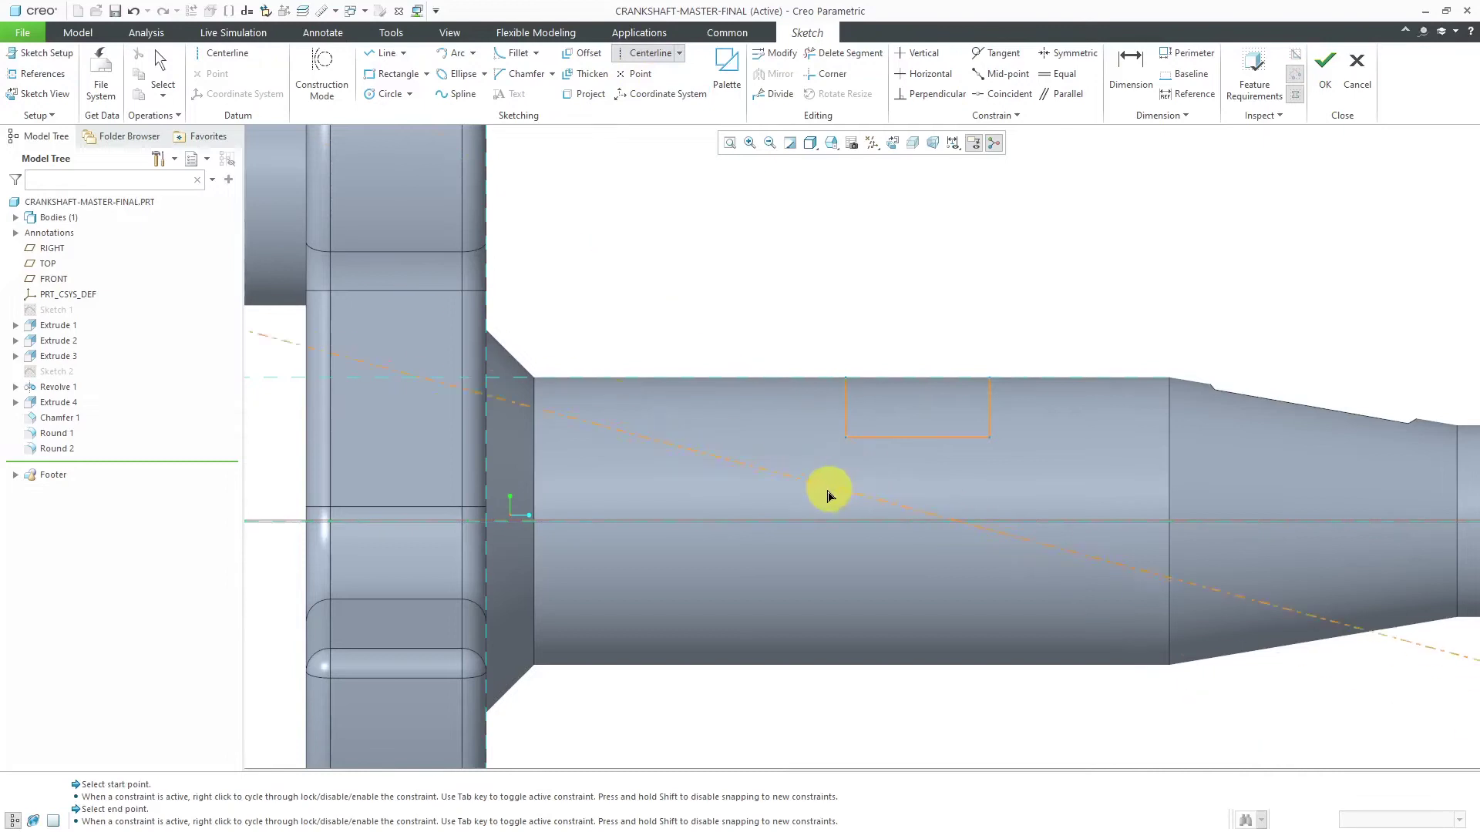
{"action": "left_click", "coordinate": [802, 521]}
{"action": "middle_click", "coordinate": [880, 266]}
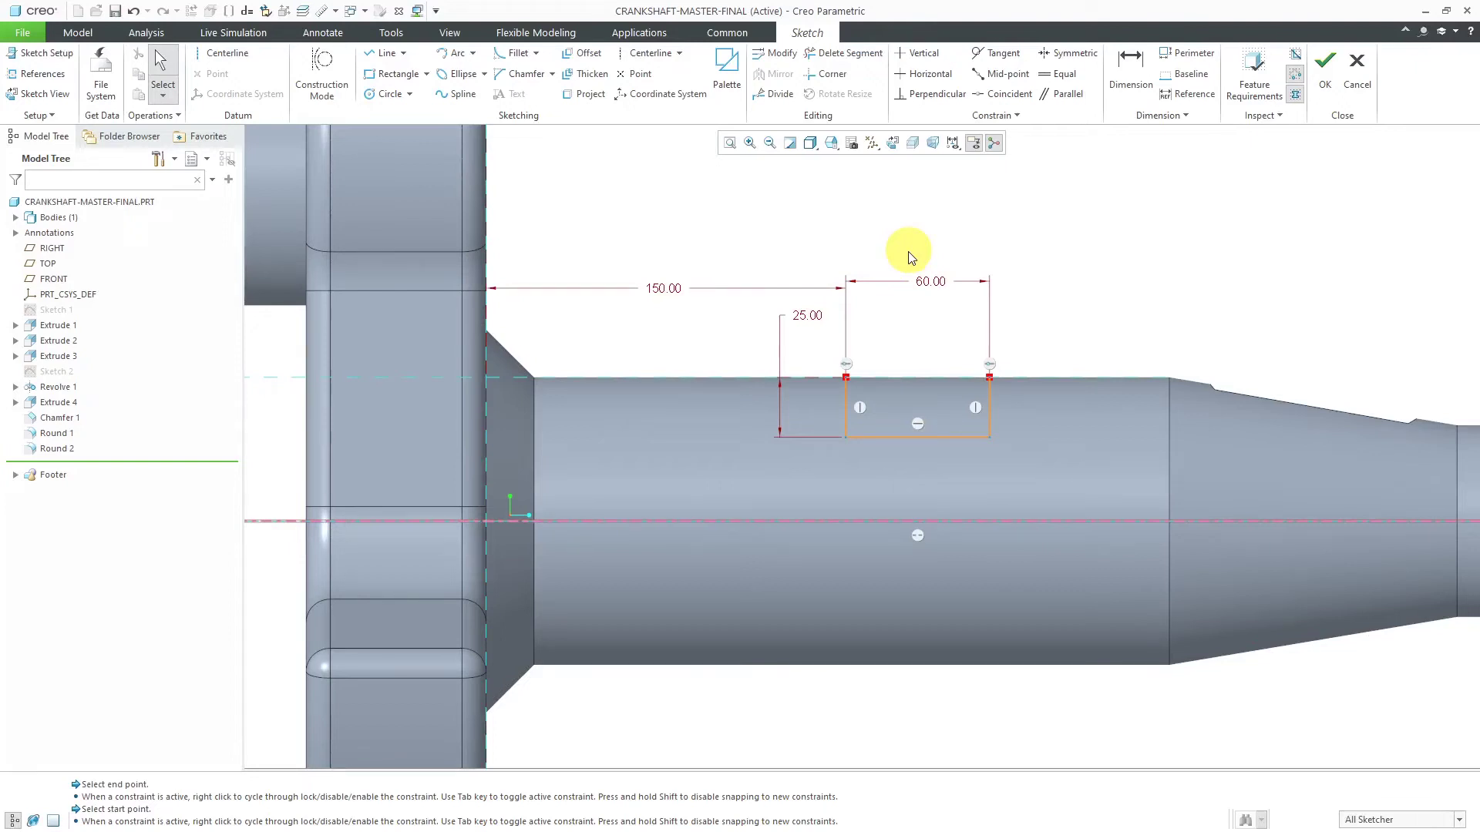
{"action": "scroll", "coordinate": [956, 376], "scroll_direction": "up", "scroll_amount": 2}
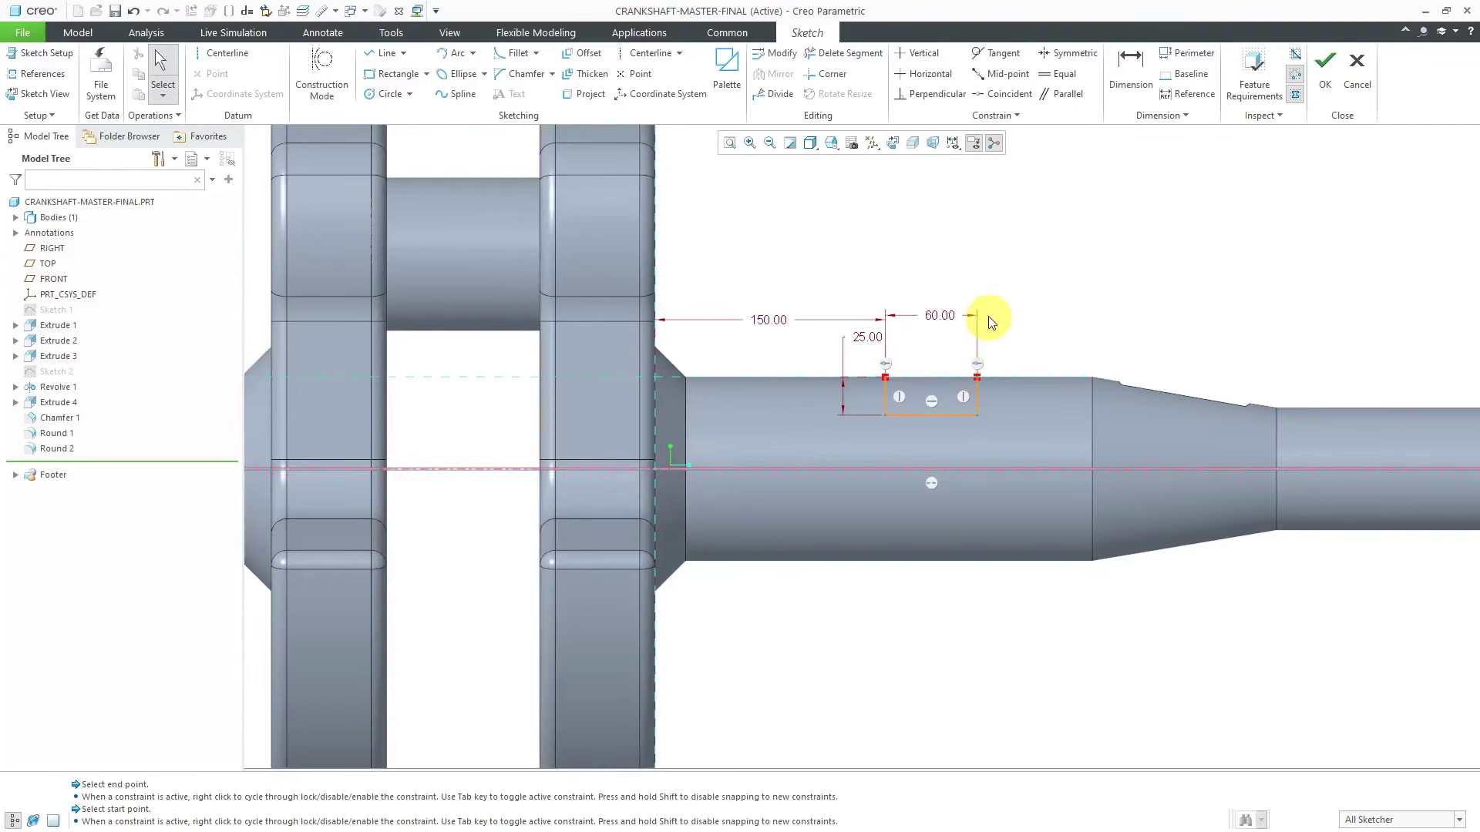
{"action": "mouse_move", "coordinate": [984, 314]}
{"action": "middle_mouse_down"}
{"action": "mouse_move", "coordinate": [947, 334]}
{"action": "mouse_move", "coordinate": [981, 334]}
{"action": "mouse_move", "coordinate": [941, 337]}
{"action": "mouse_move", "coordinate": [954, 337]}
{"action": "middle_mouse_up"}
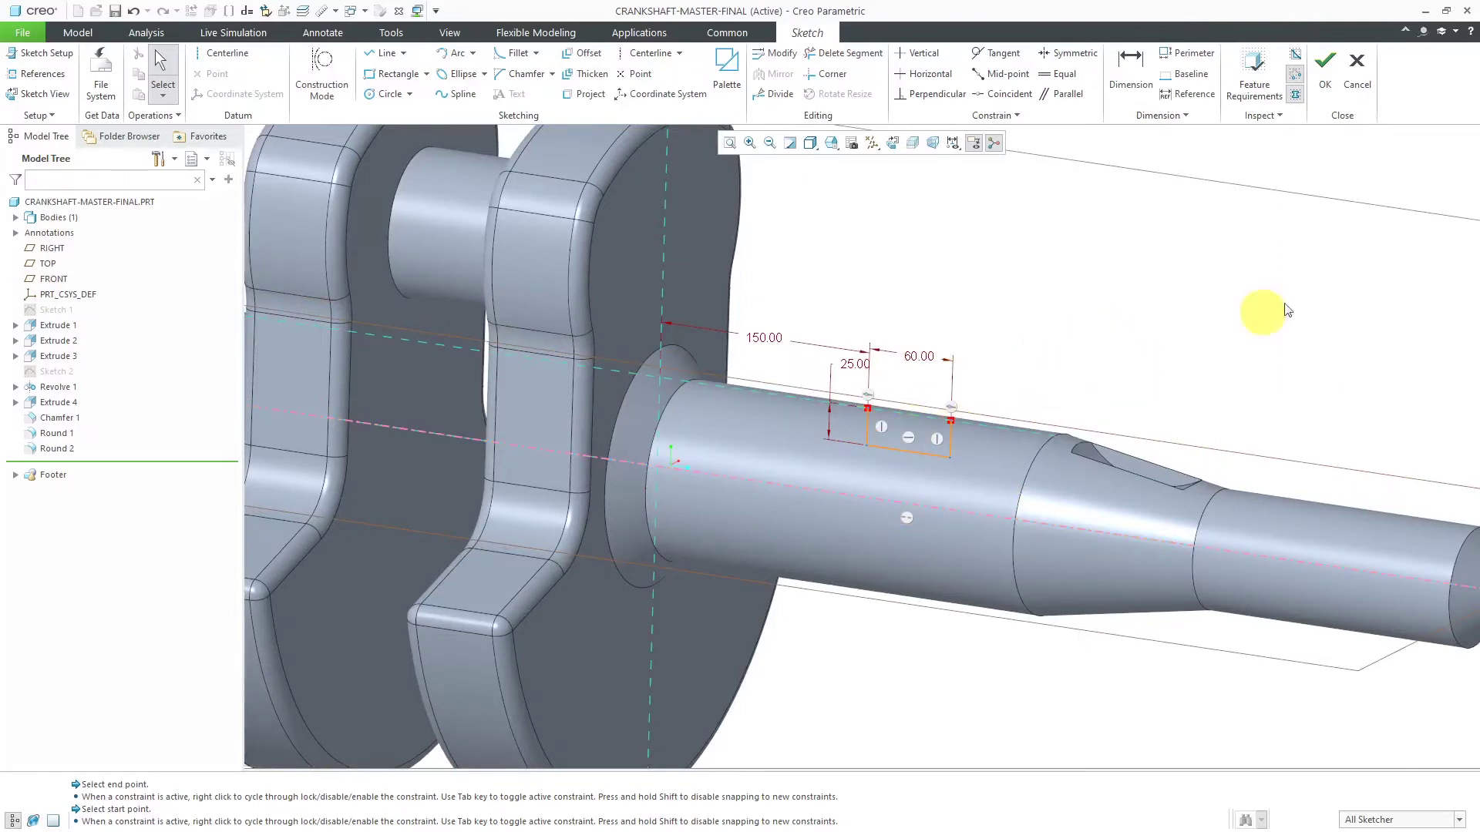
Finish the sketch and give the Neck a 90° revolve angle, creating Neck id 1759.
{"action": "left_click", "coordinate": [1327, 85]}
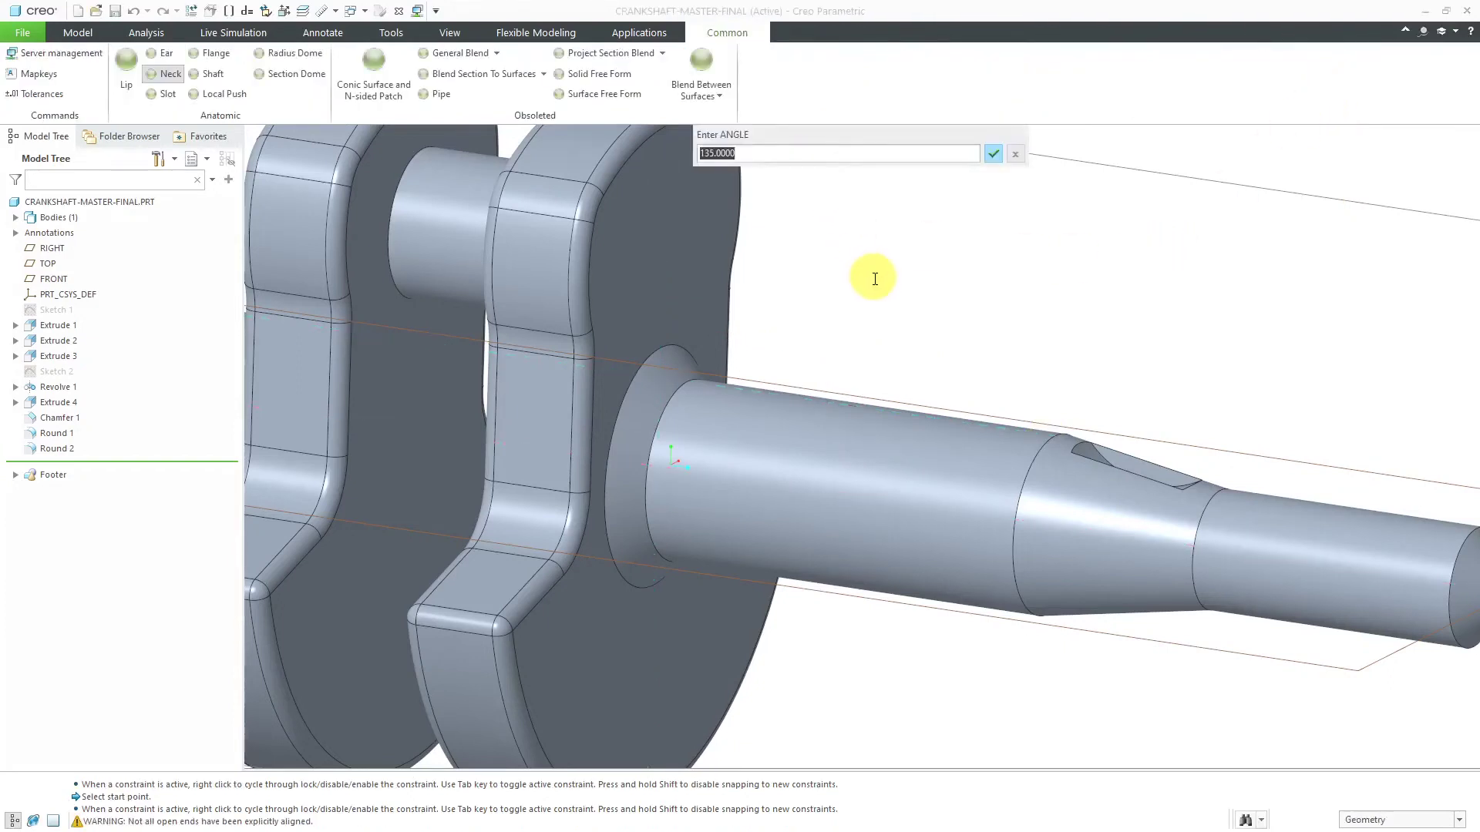
{"action": "type", "text": "90"}
{"action": "key", "text": "Return"}
{"action": "scroll", "coordinate": [982, 361], "scroll_direction": "up", "scroll_amount": 2}
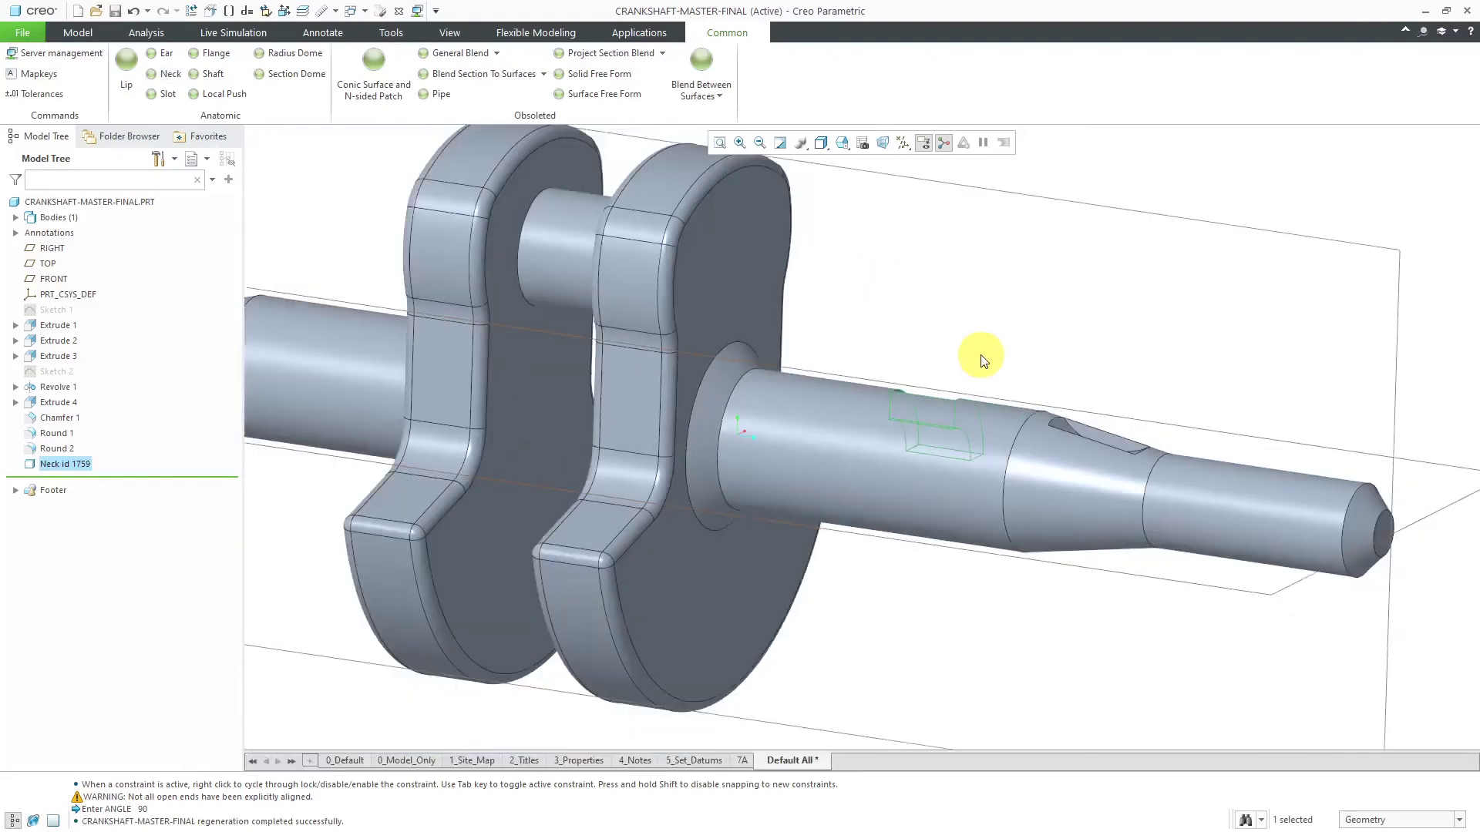
{"action": "scroll", "coordinate": [977, 363], "scroll_direction": "up", "scroll_amount": 2}
{"action": "middle_click_drag", "start_coordinate": [978, 363], "coordinate": [716, 309]}
{"action": "left_click", "coordinate": [717, 308]}
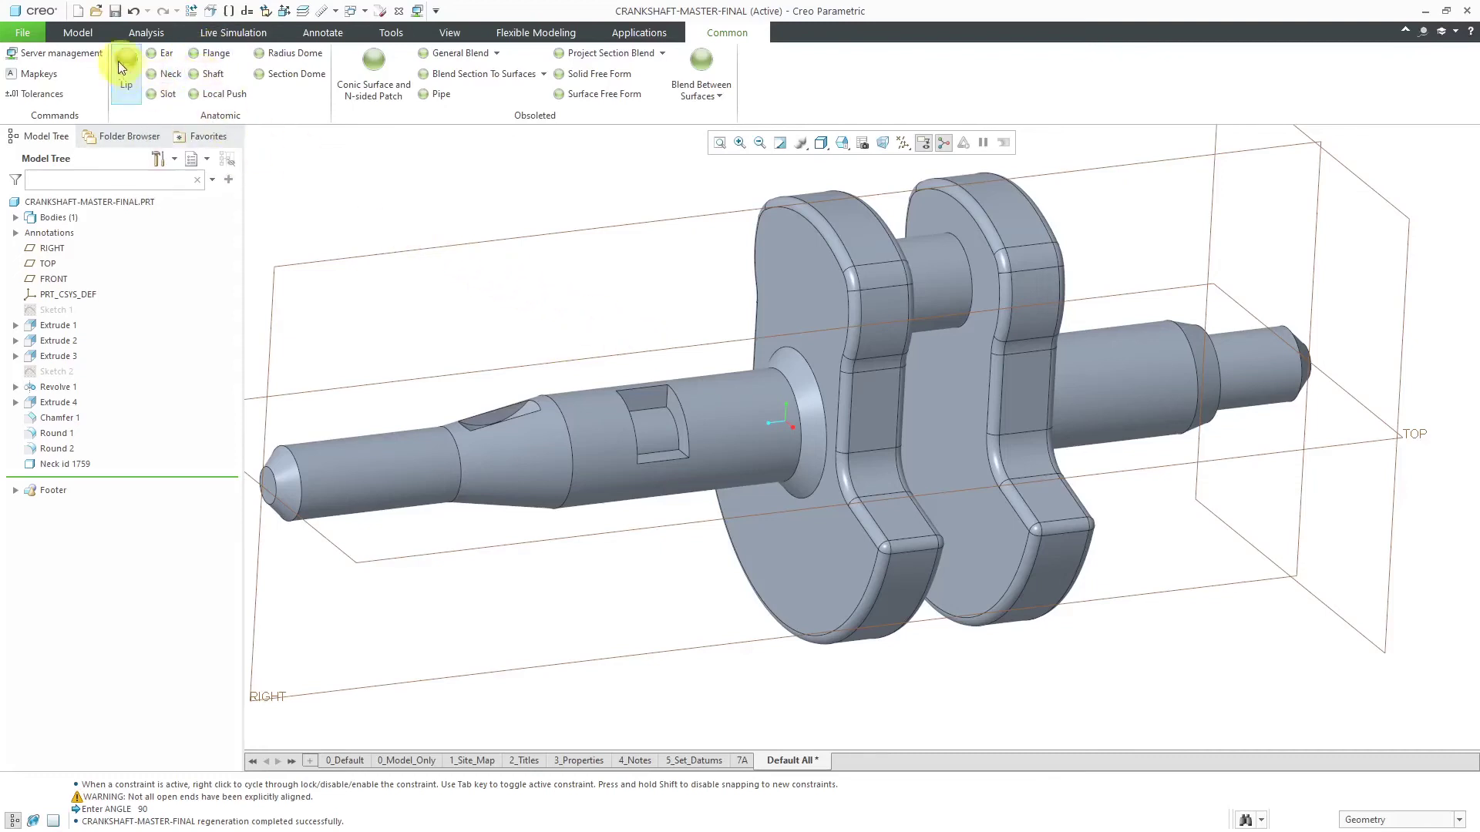
Return to the Model ribbon tab.
{"action": "left_click", "coordinate": [70, 31]}
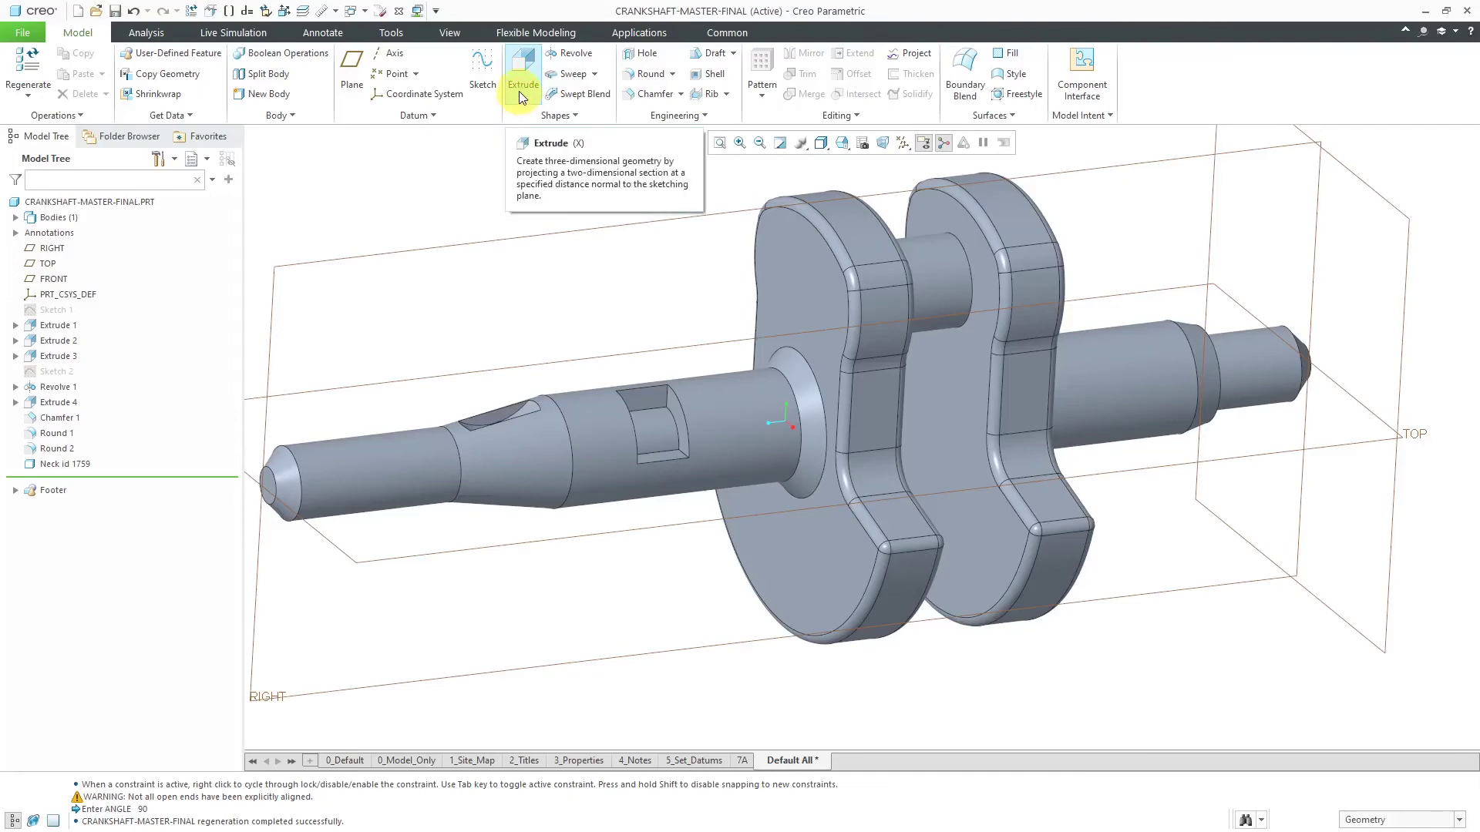
{"action": "left_click", "coordinate": [570, 52]}
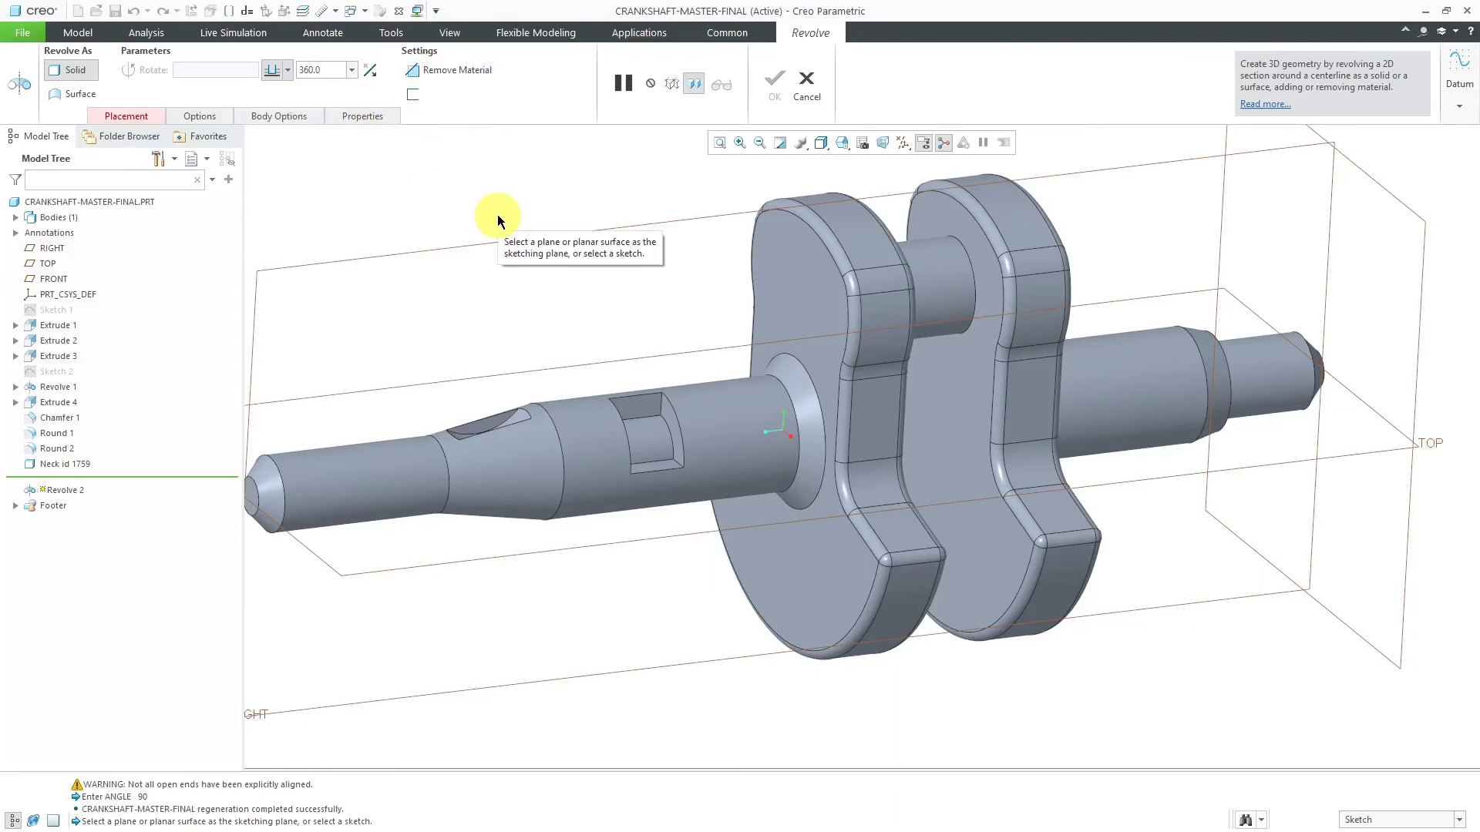
{"action": "left_click", "coordinate": [807, 87]}
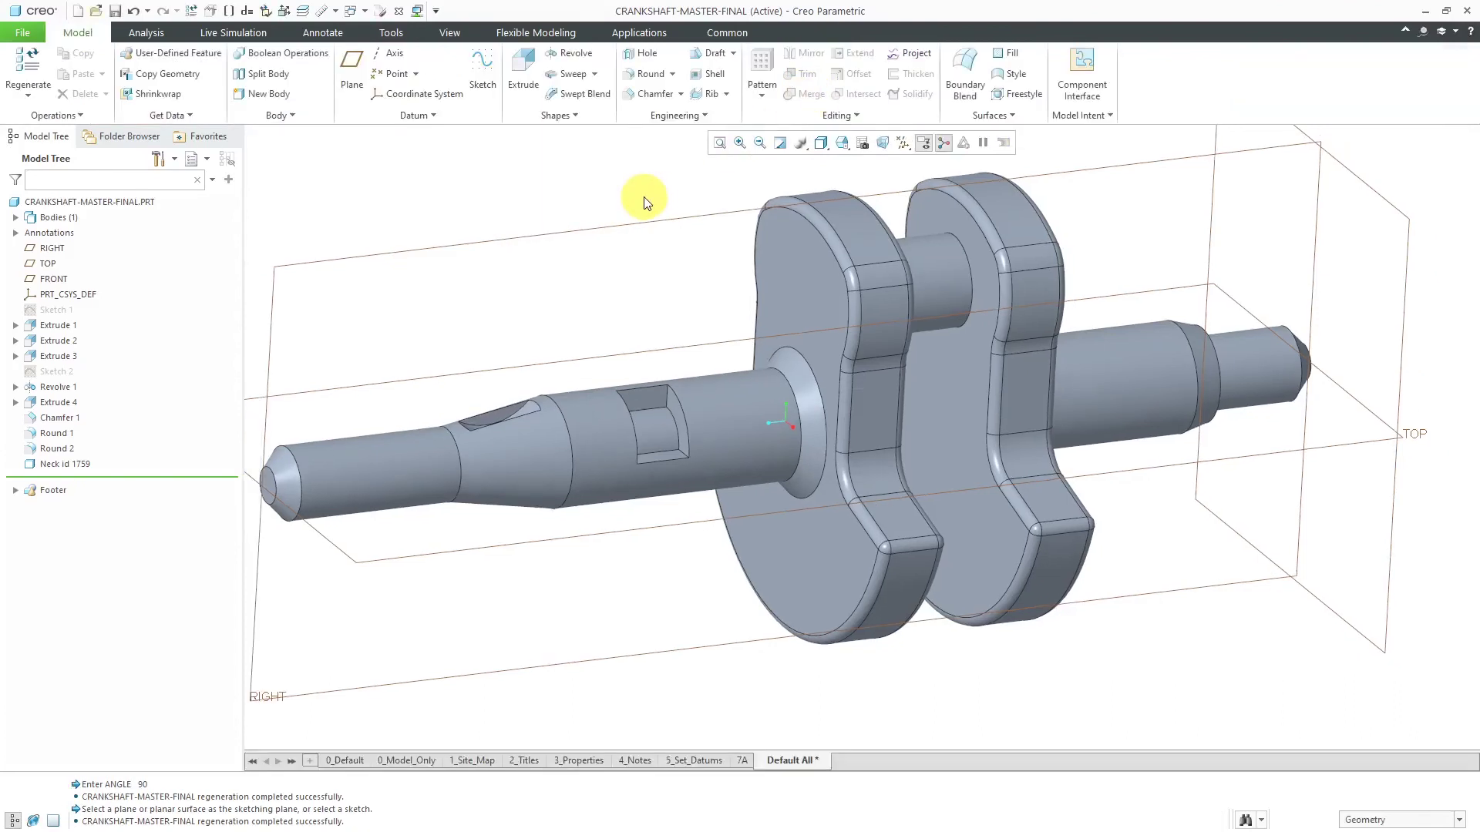
{"action": "left_click", "coordinate": [55, 465]}
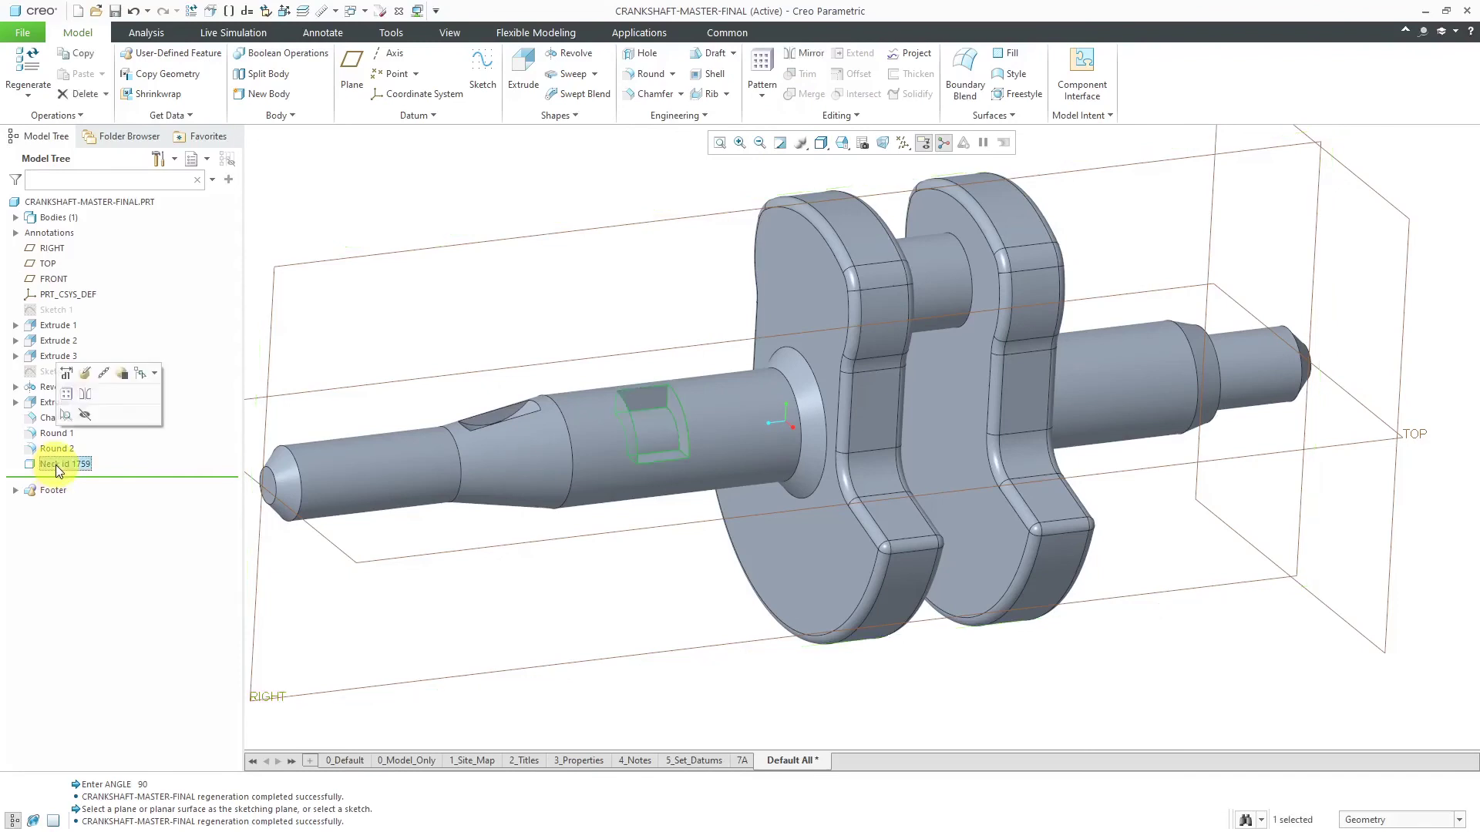
{"action": "left_click", "coordinate": [88, 376]}
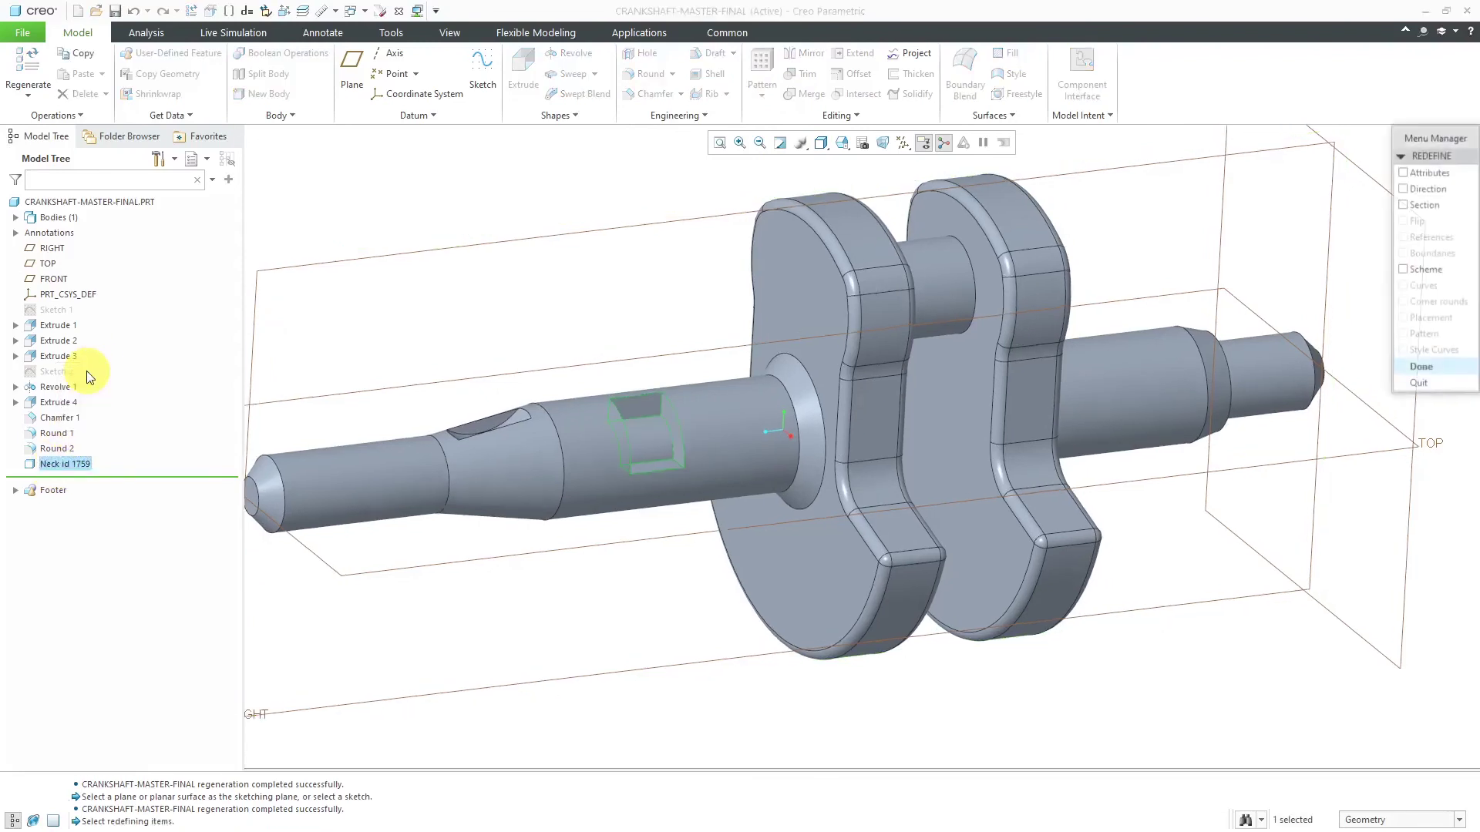
{"action": "left_click", "coordinate": [1416, 174]}
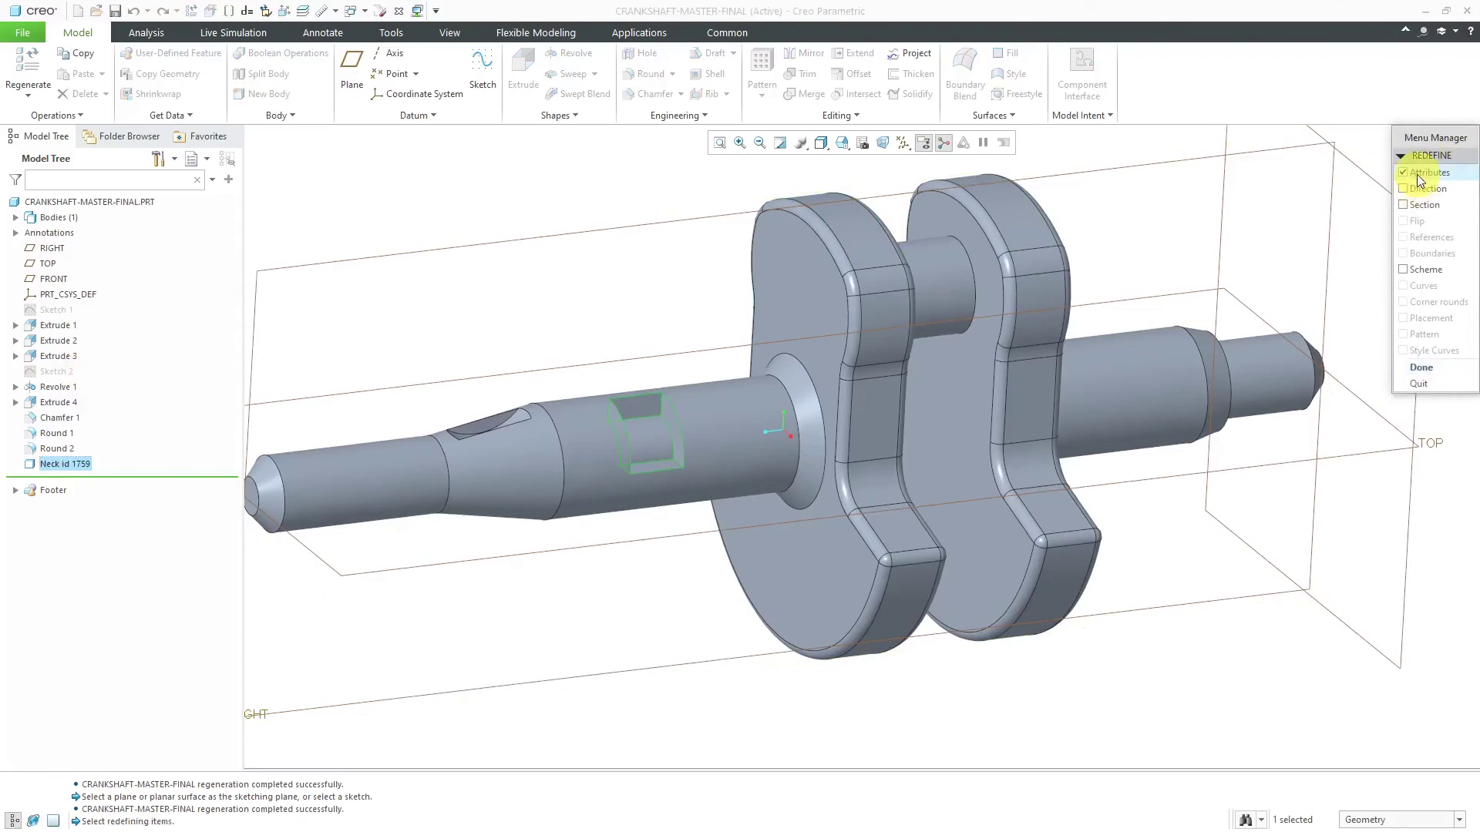
{"action": "left_click", "coordinate": [1429, 370]}
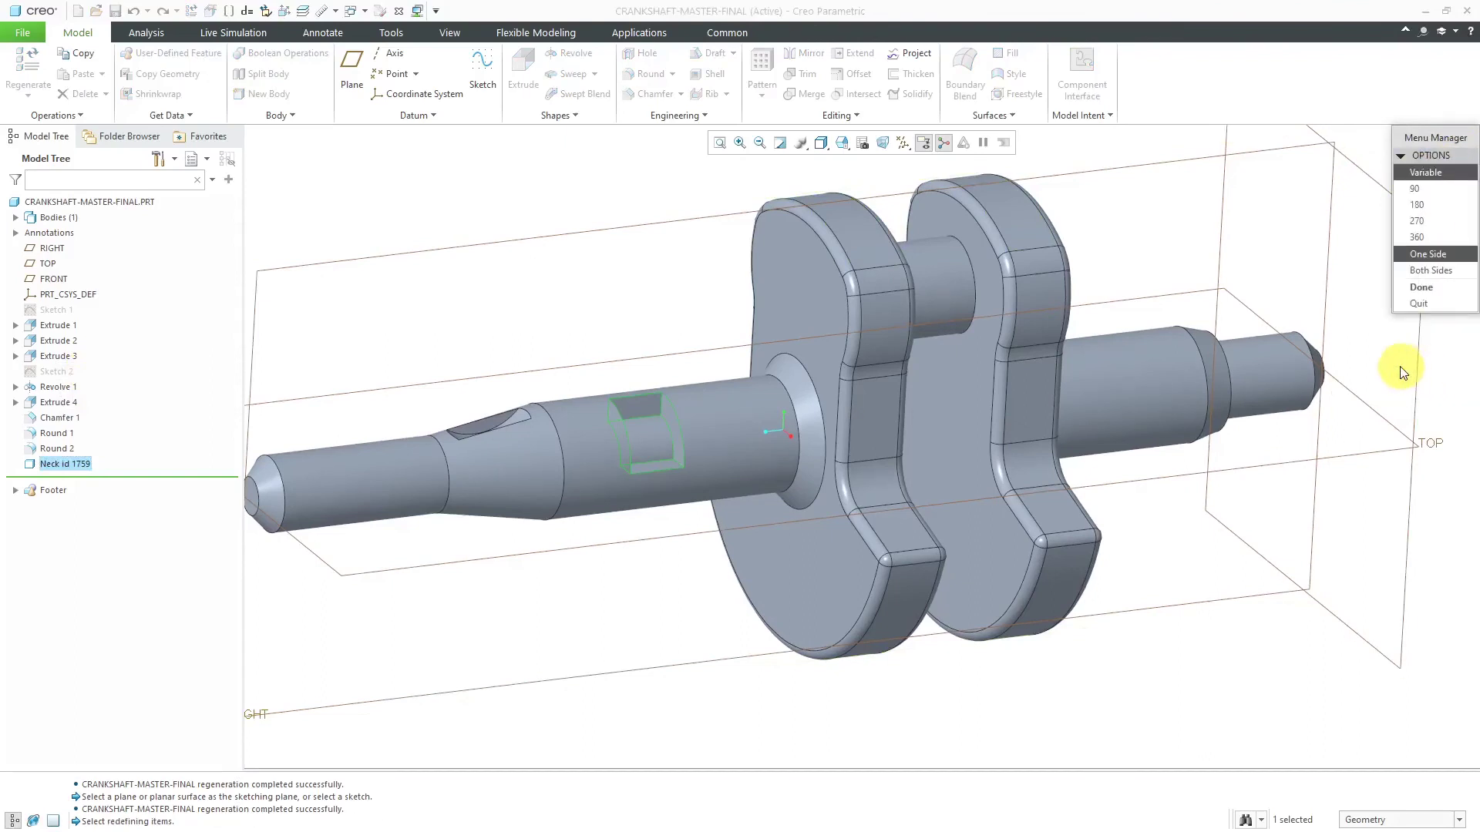
{"action": "left_click", "coordinate": [1423, 287]}
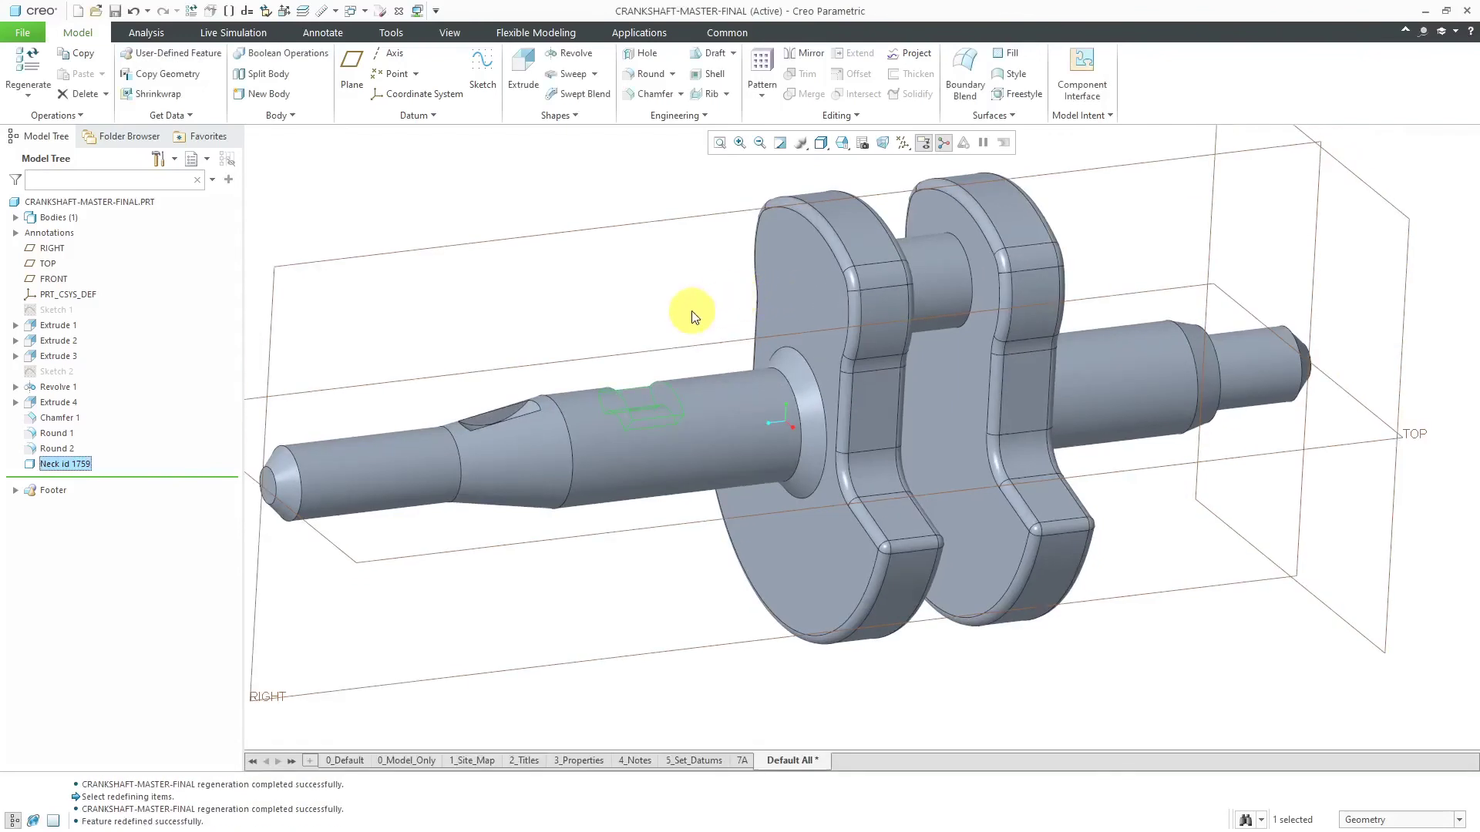
{"action": "left_click", "coordinate": [691, 312]}
{"action": "middle_click_drag", "start_coordinate": [691, 318], "coordinate": [861, 333]}
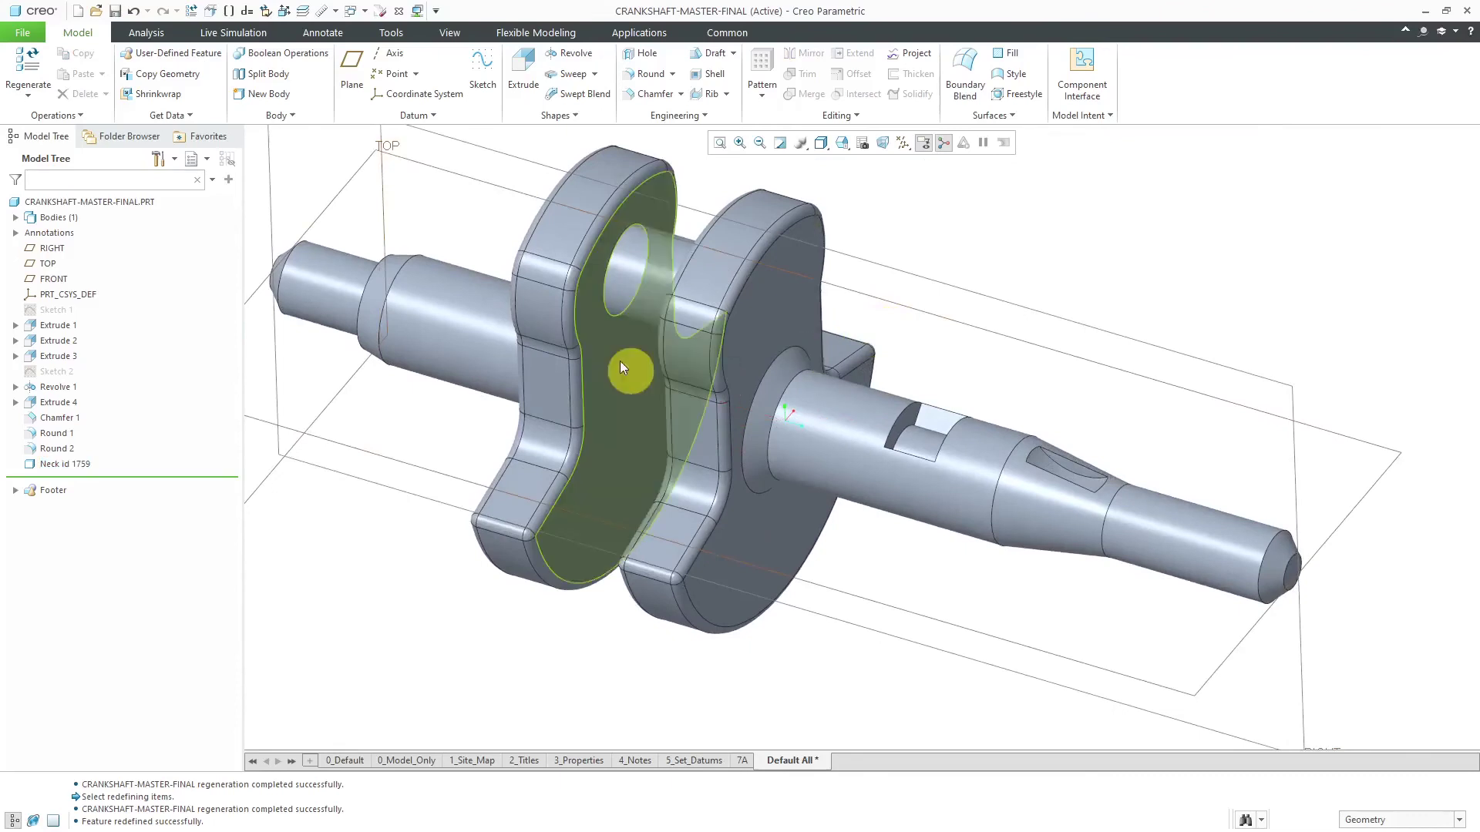
Redefine Neck id 1759's attributes to a 360° revolve on both sides.
{"action": "left_click", "coordinate": [69, 465]}
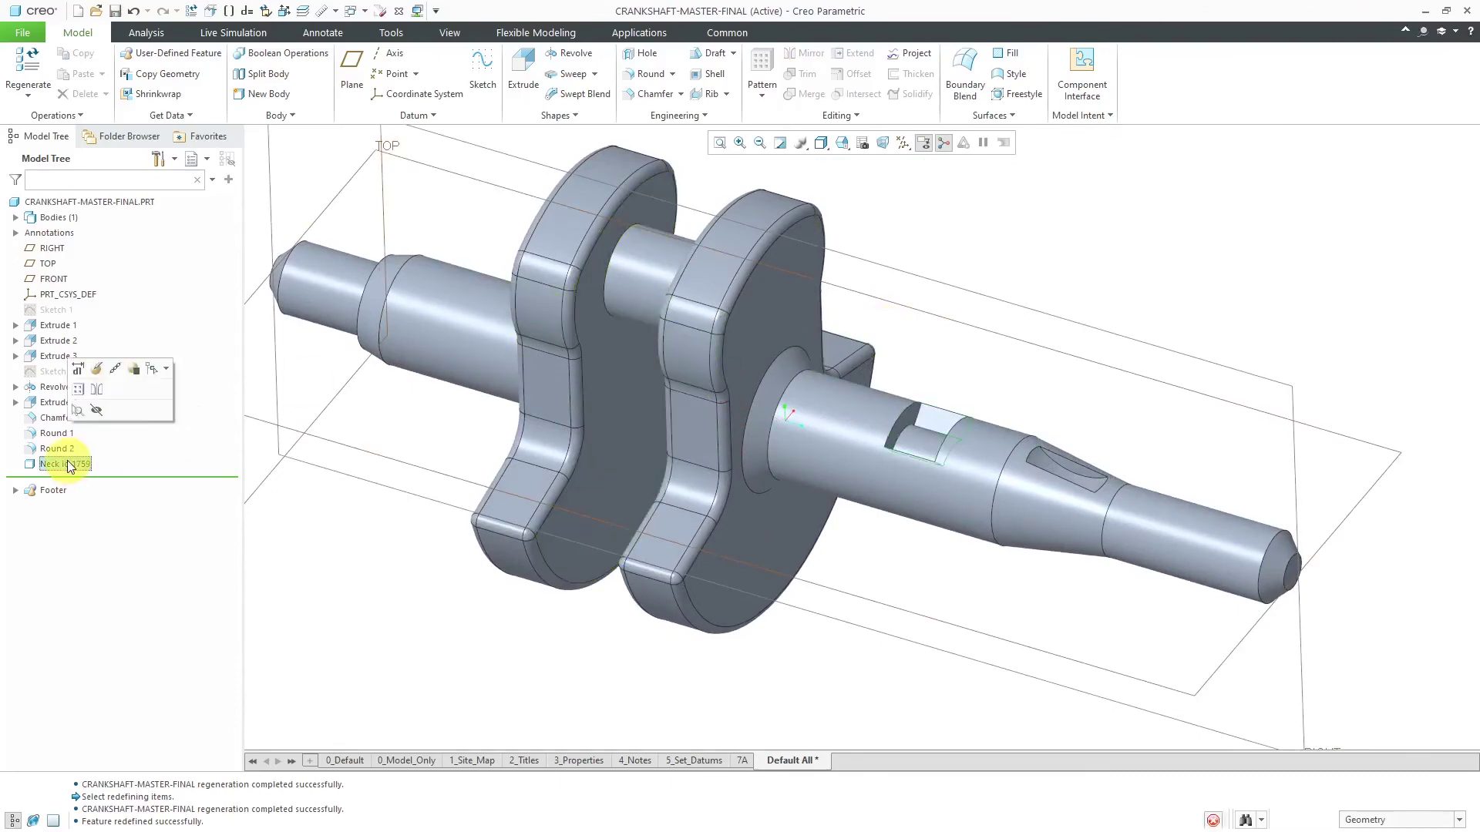
{"action": "left_click", "coordinate": [96, 369]}
{"action": "left_click", "coordinate": [1421, 174]}
{"action": "left_click", "coordinate": [1417, 366]}
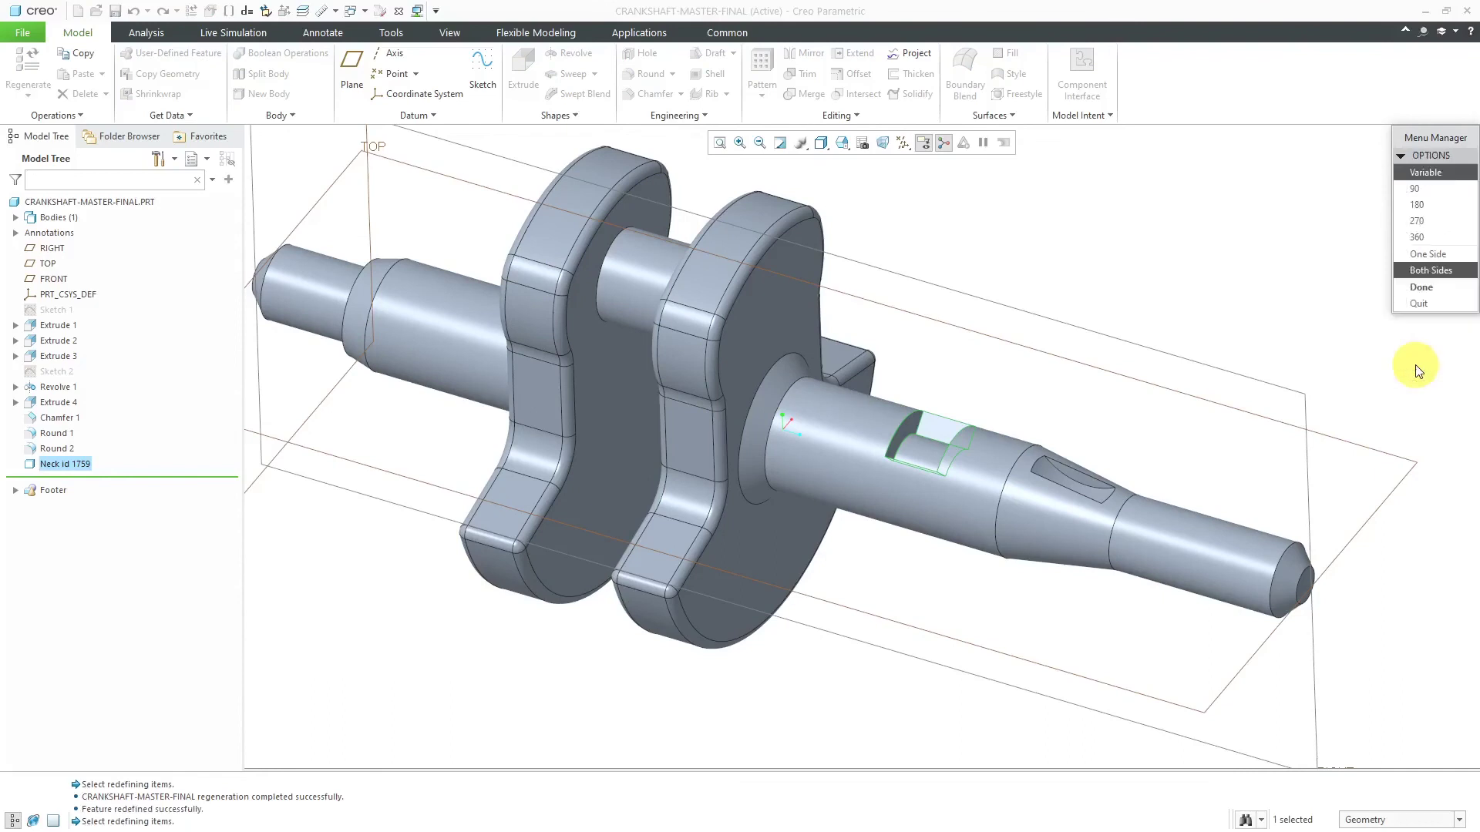
{"action": "left_click", "coordinate": [1425, 231]}
{"action": "left_click", "coordinate": [1430, 269]}
{"action": "left_click", "coordinate": [1433, 288]}
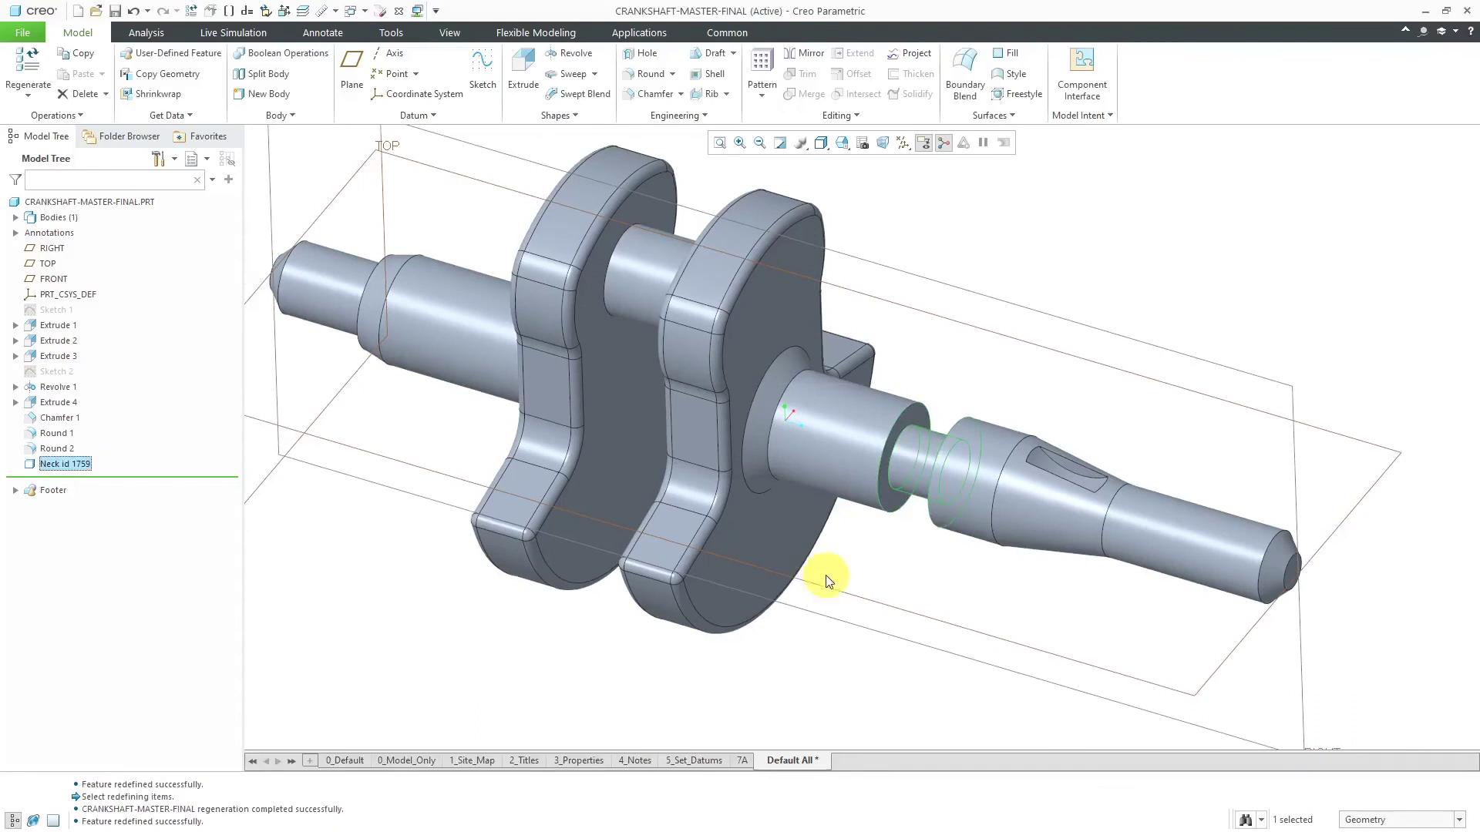
{"action": "scroll", "coordinate": [826, 558], "scroll_direction": "up", "scroll_amount": 6}
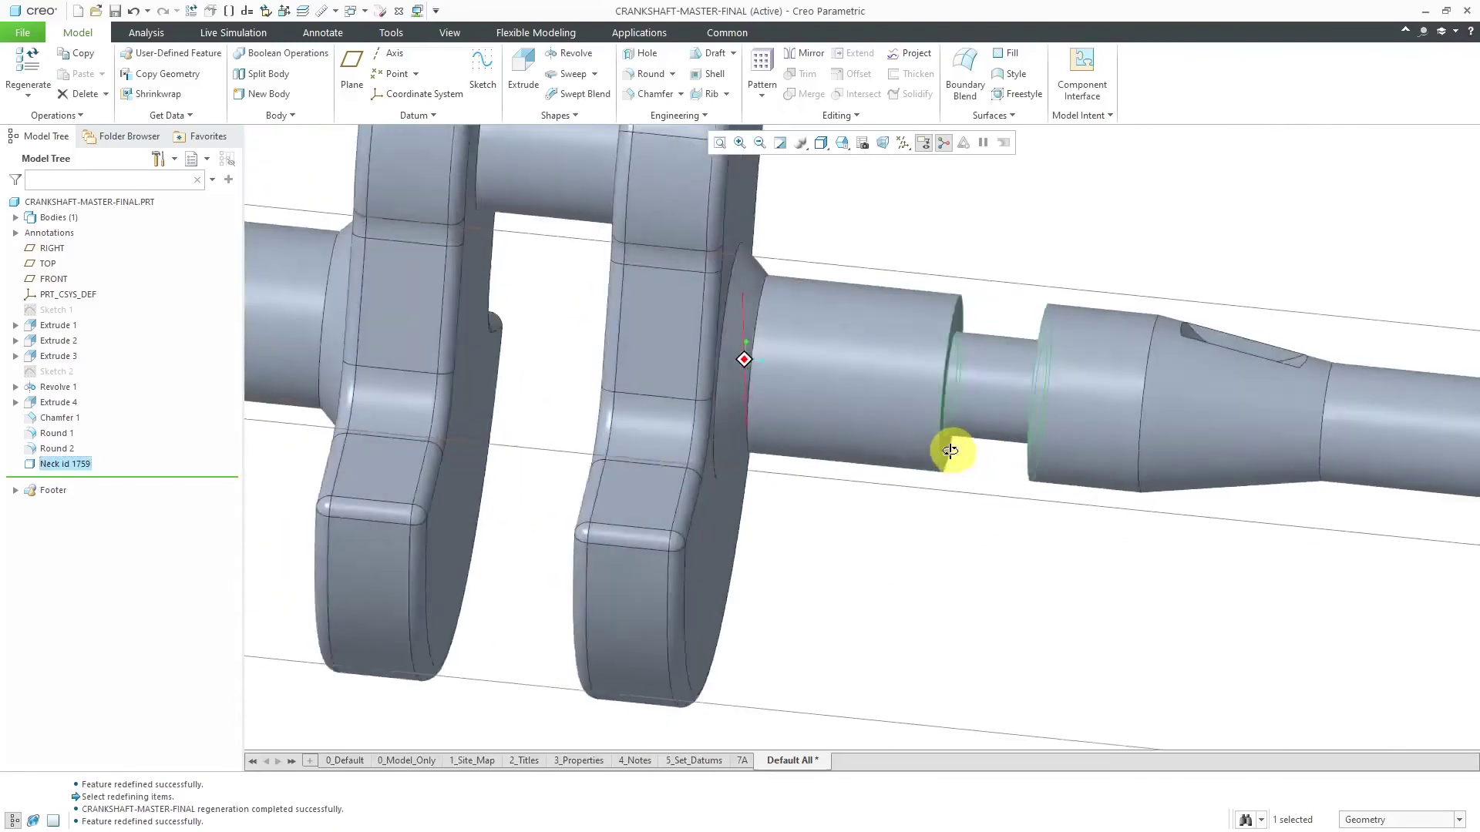
{"action": "middle_click_drag", "start_coordinate": [950, 451], "coordinate": [934, 468]}
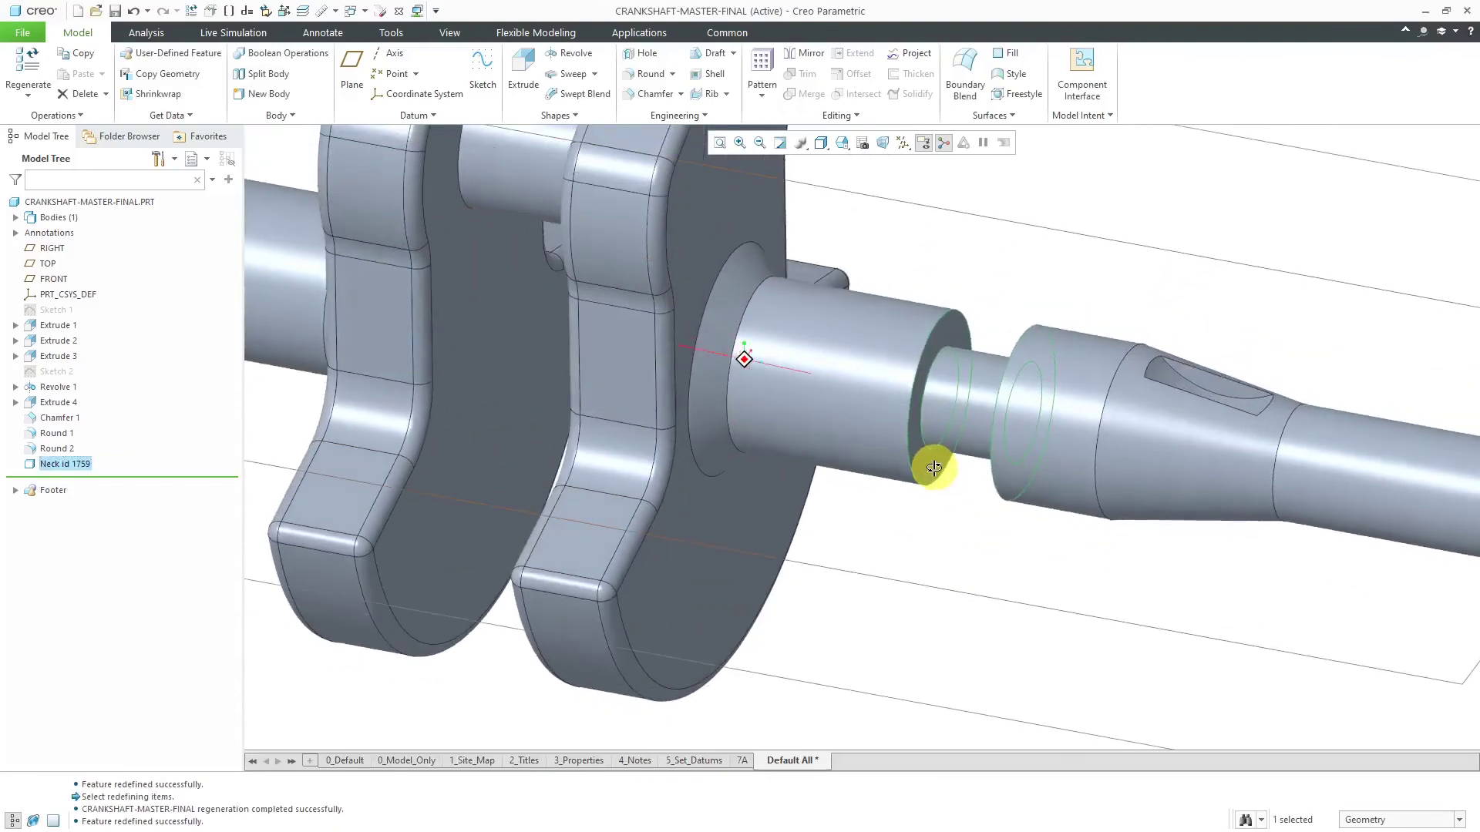
{"action": "left_click", "coordinate": [960, 279]}
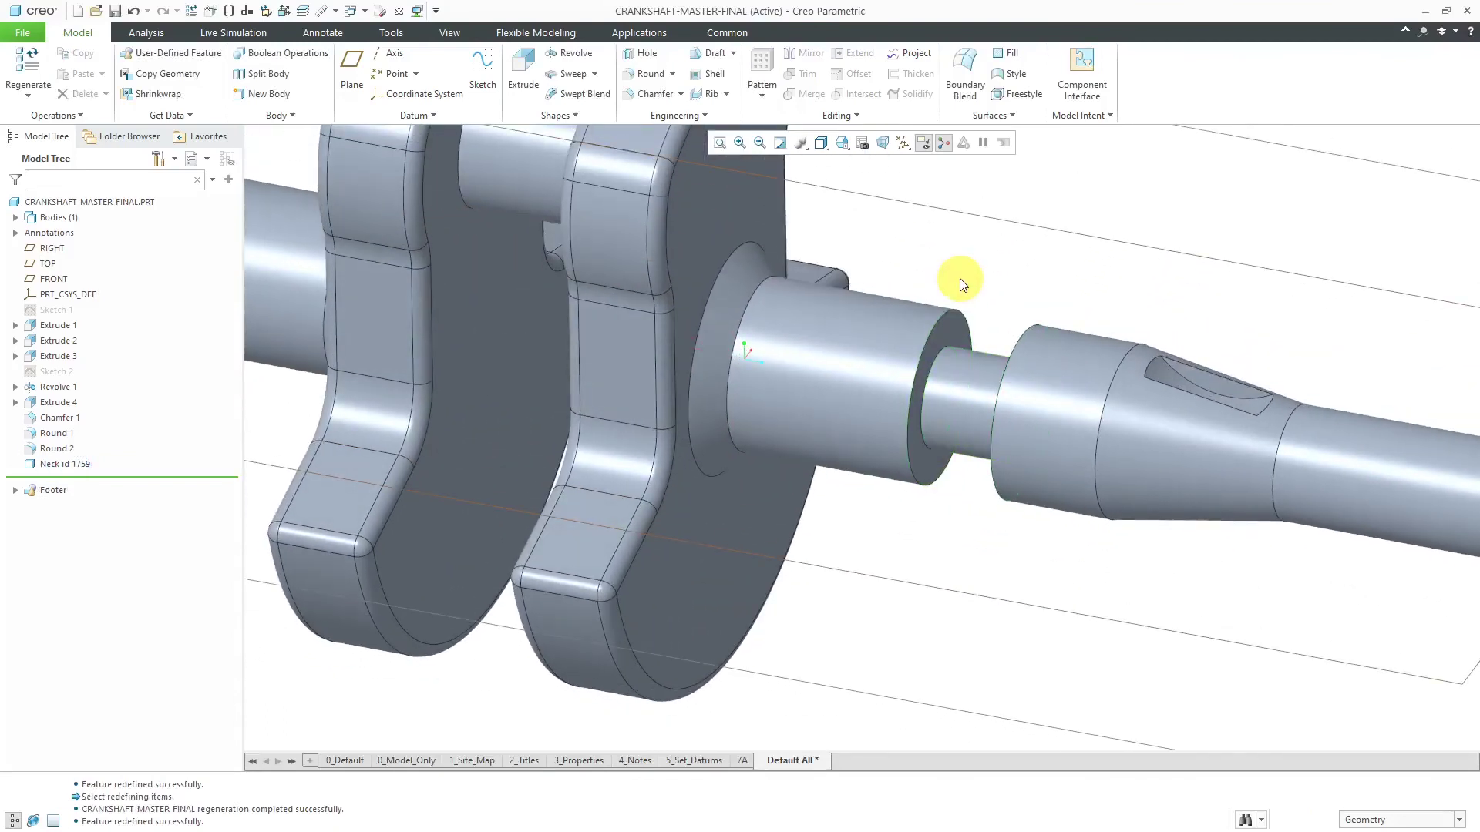
Turn off Plane Display in the datum display filters.
{"action": "left_click", "coordinate": [903, 143]}
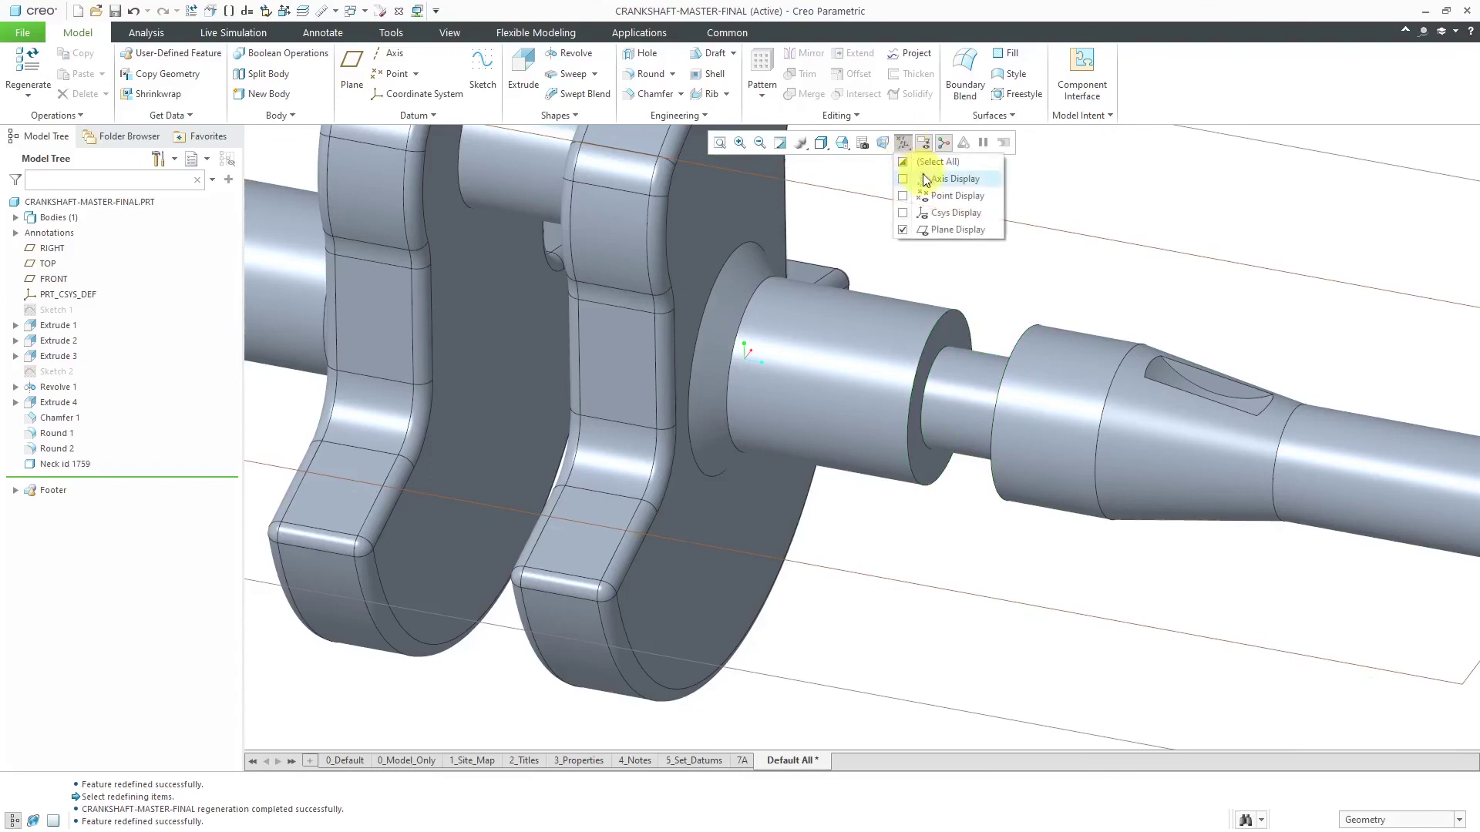
{"action": "left_click", "coordinate": [951, 229]}
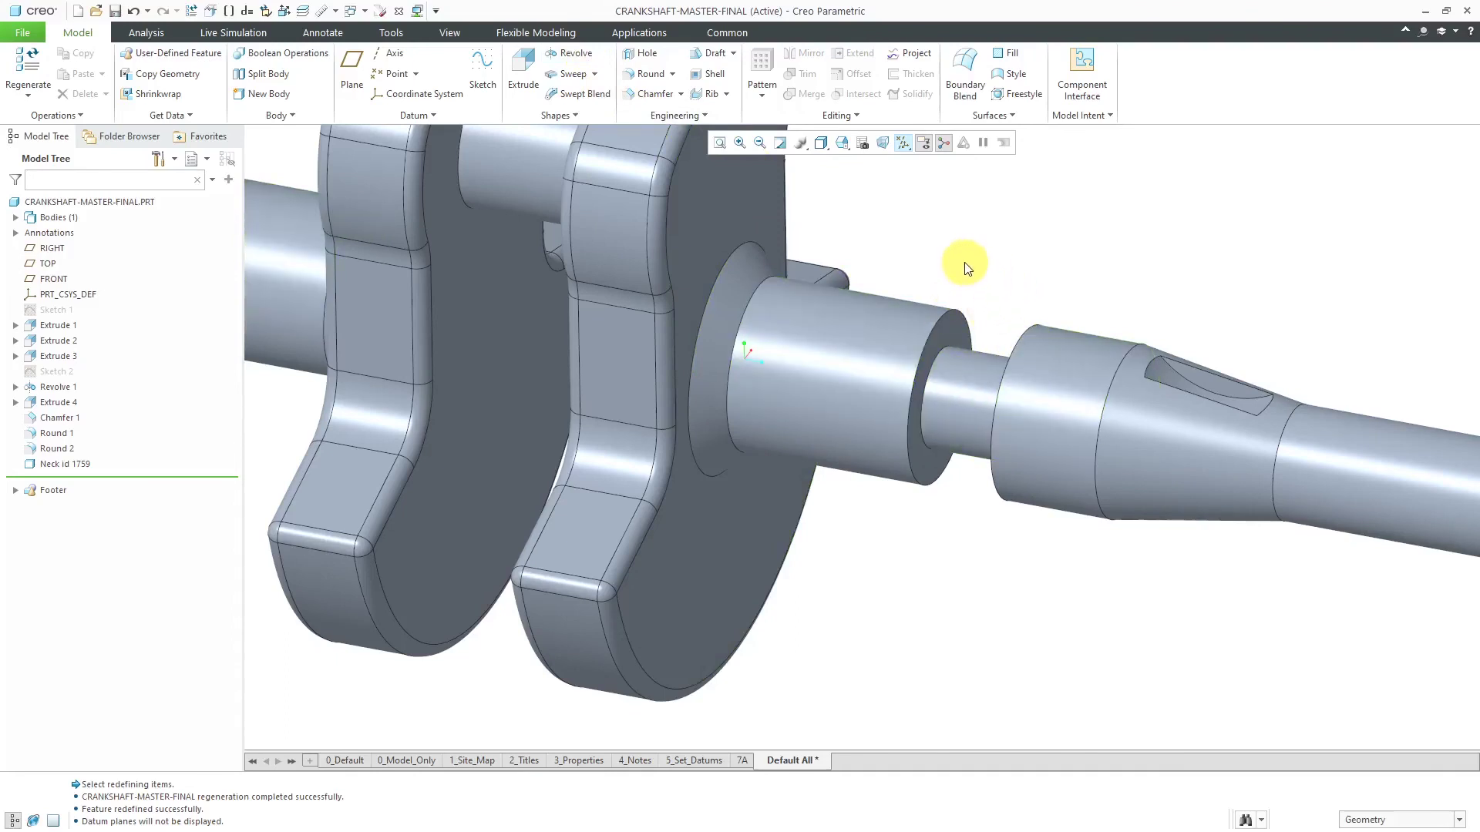
Show the Common tab's anatomic feature tools, including Neck, above the grooved crankshaft.
{"action": "left_click", "coordinate": [718, 32]}
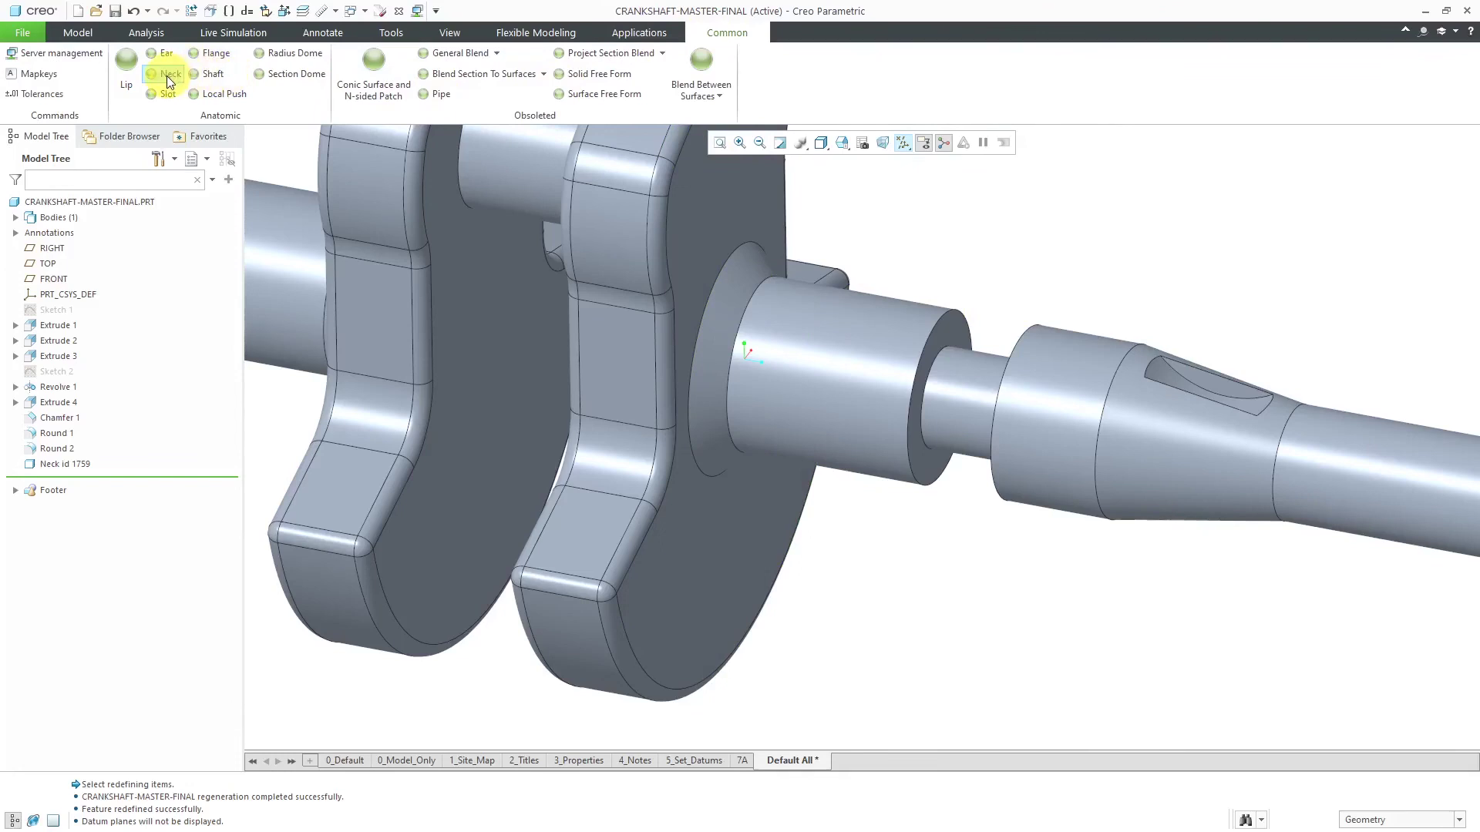